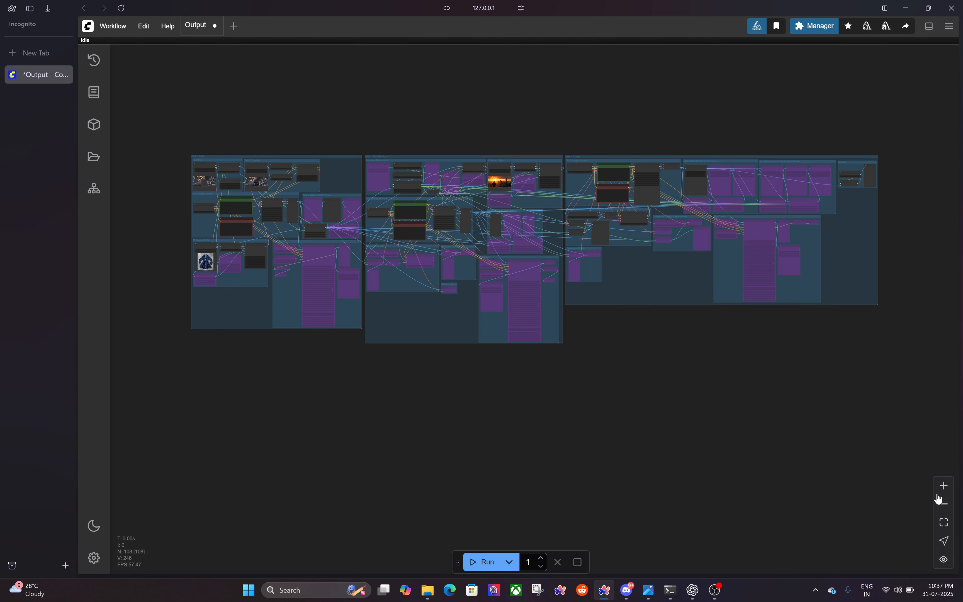
Examine the overall layout of the multi-pass node workflow, closing in on the node groups of the first pass.
left_click(944, 486)
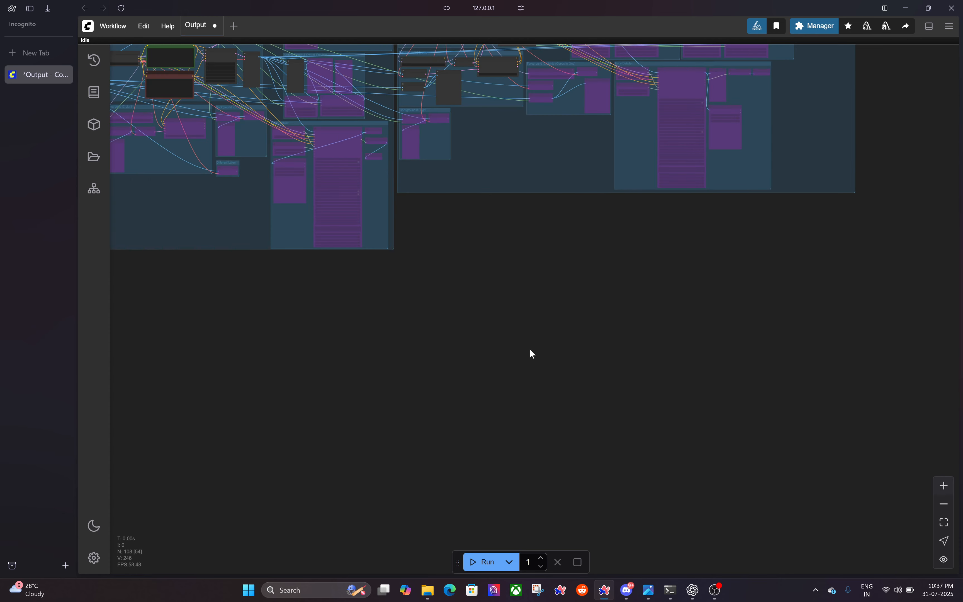
left_click_drag(529, 349, 759, 440)
left_click_drag(333, 380, 386, 440)
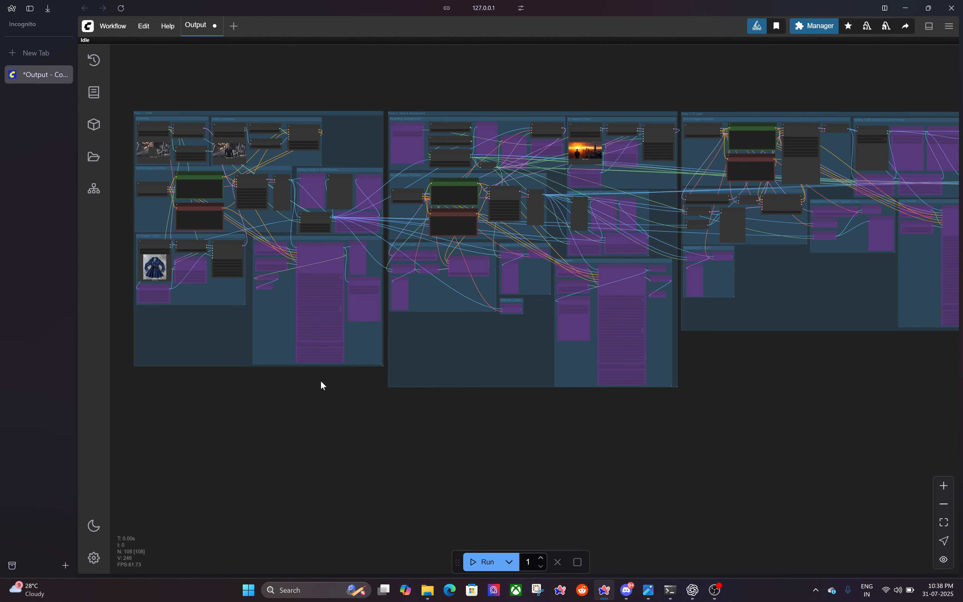
left_click_drag(274, 389, 294, 394)
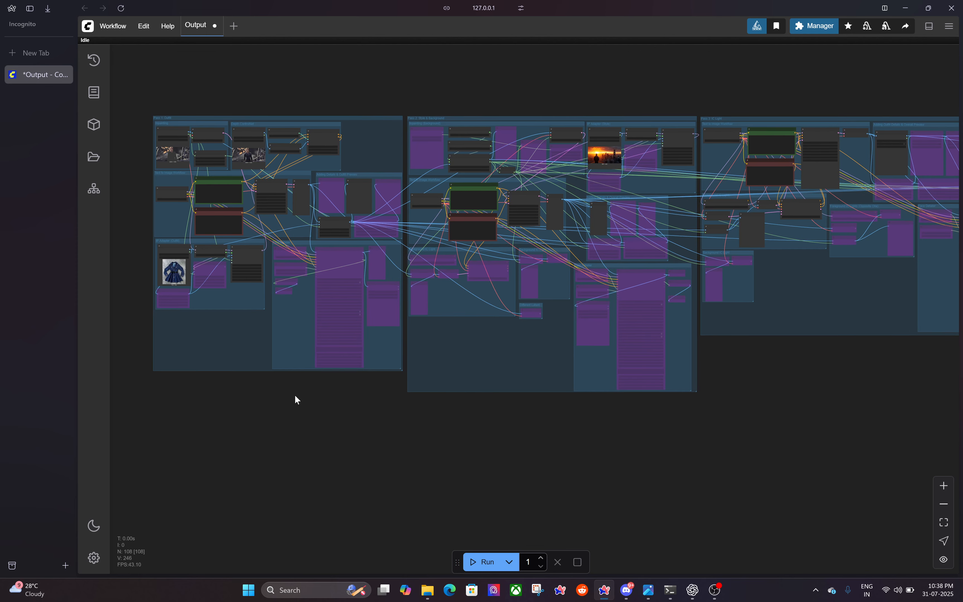
left_click(946, 488)
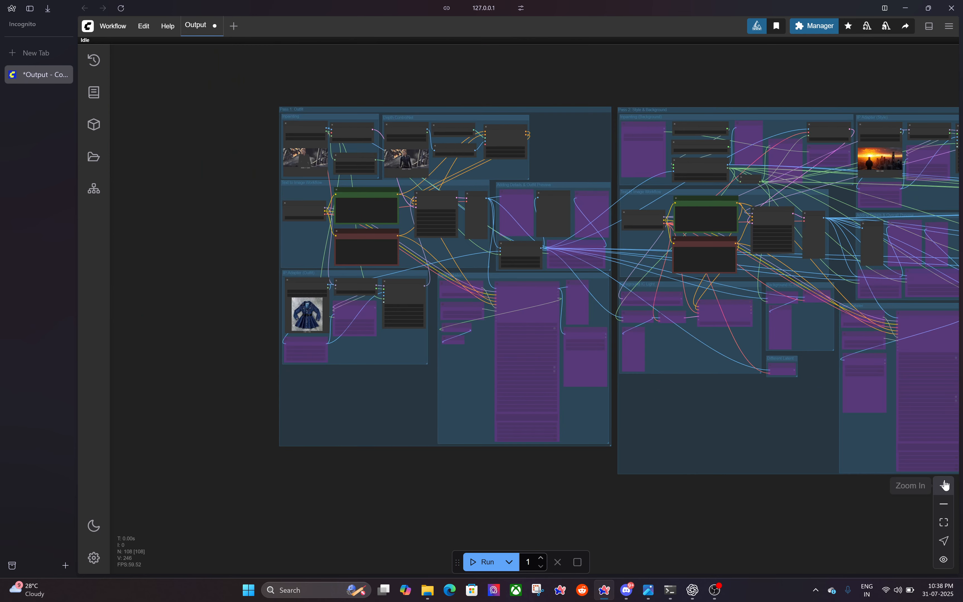
left_click(946, 486)
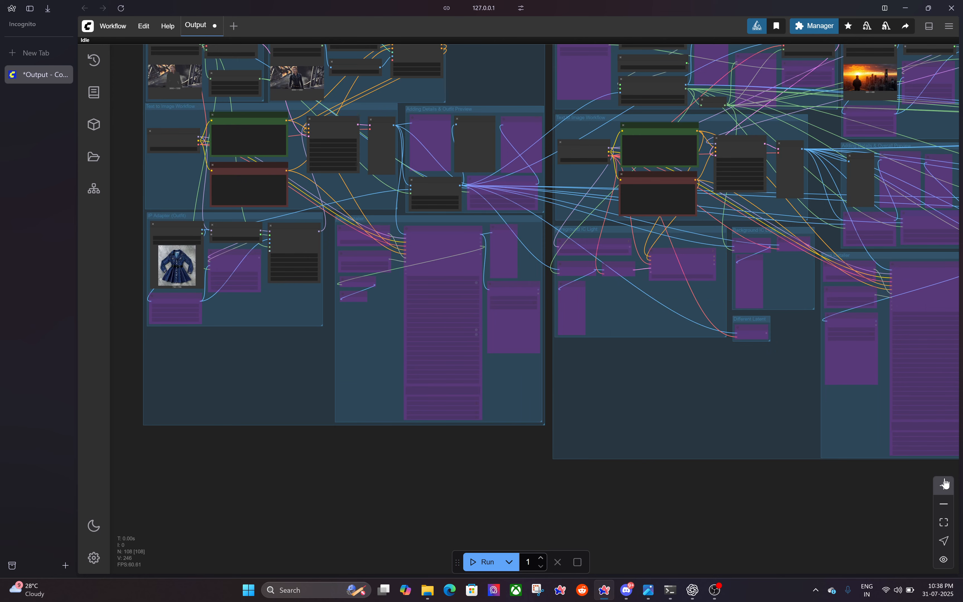
left_click(946, 485)
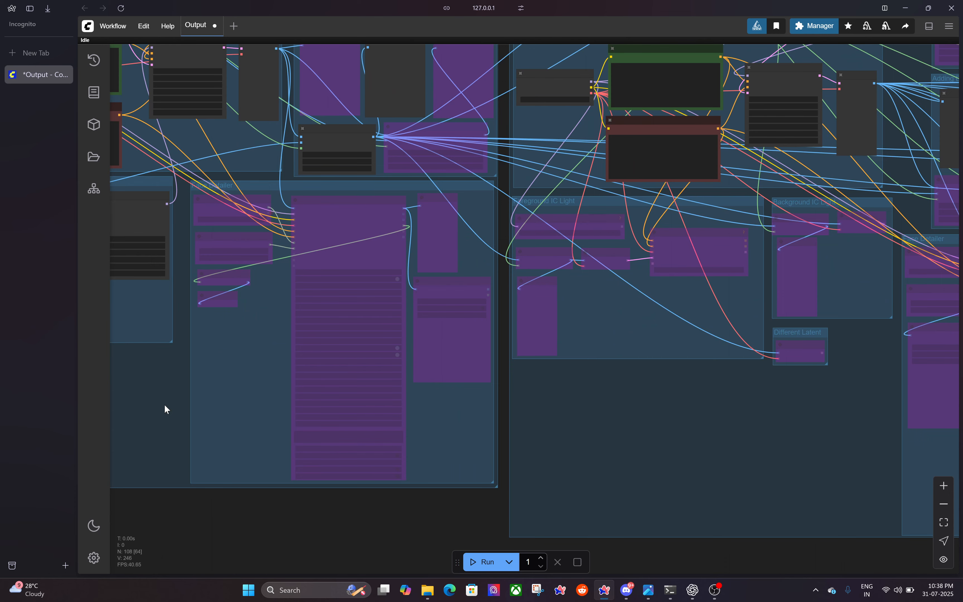
left_click_drag(167, 409, 346, 532)
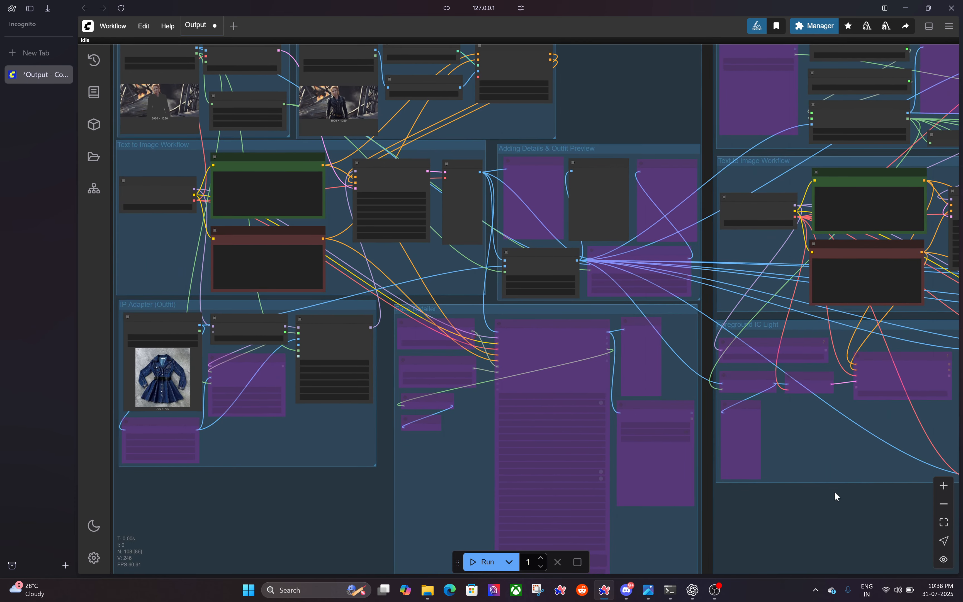
scroll(834, 491, "up", 1)
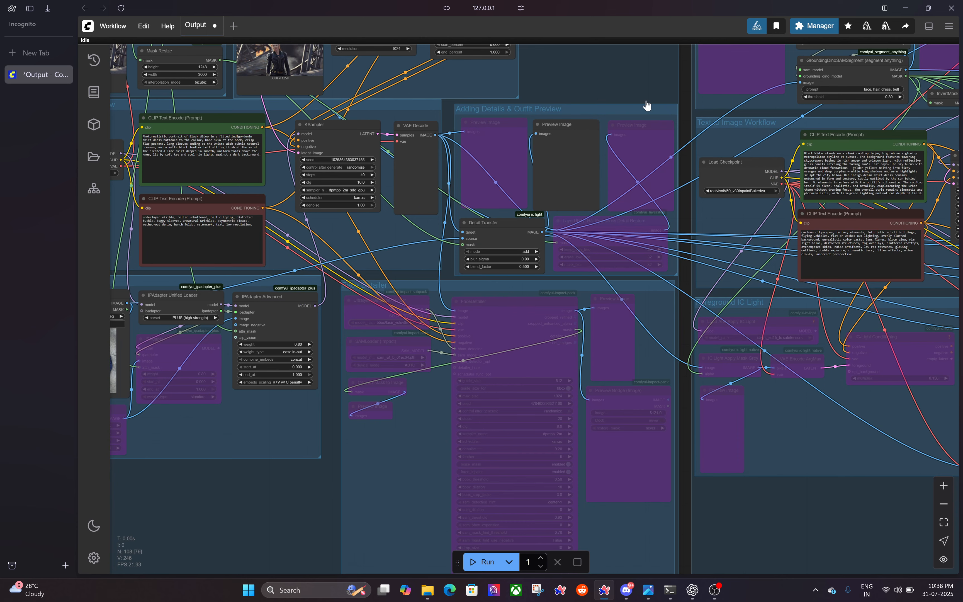
Examine the Pass 1: Outfit group, including the source image loaded in its Depth ControlNet section.
left_click_drag(646, 106, 662, 172)
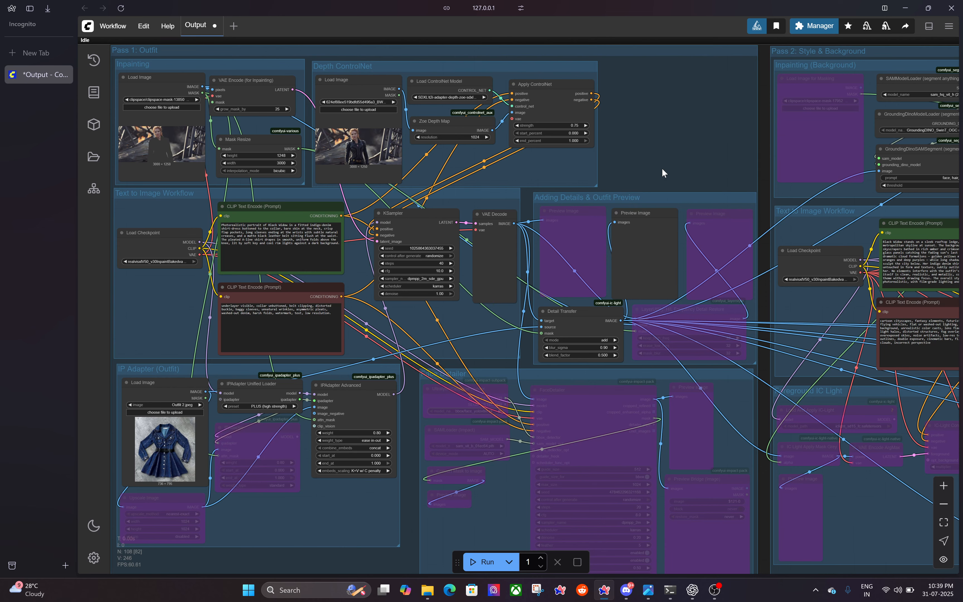
key("alt+=")
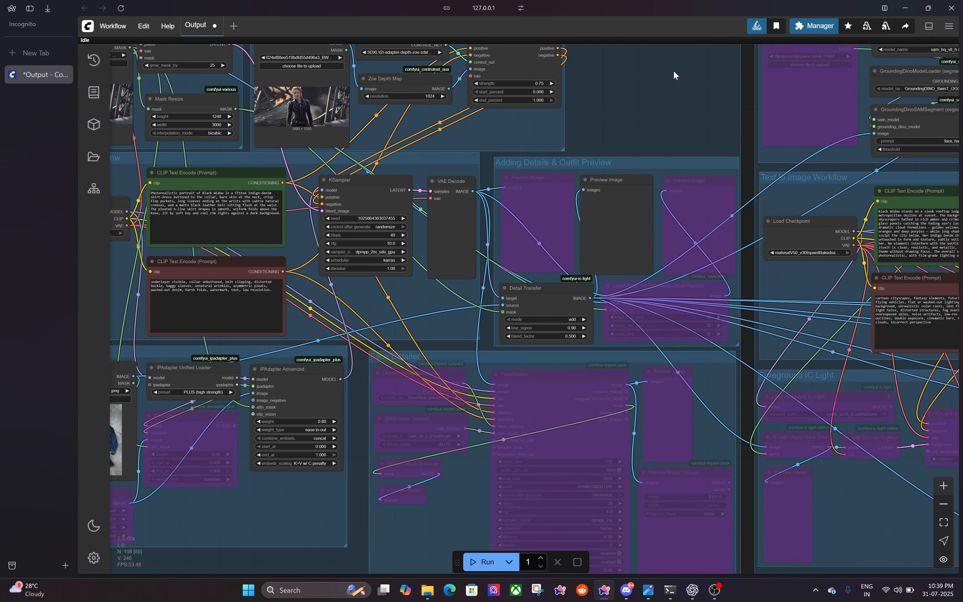
left_click_drag(608, 114, 691, 166)
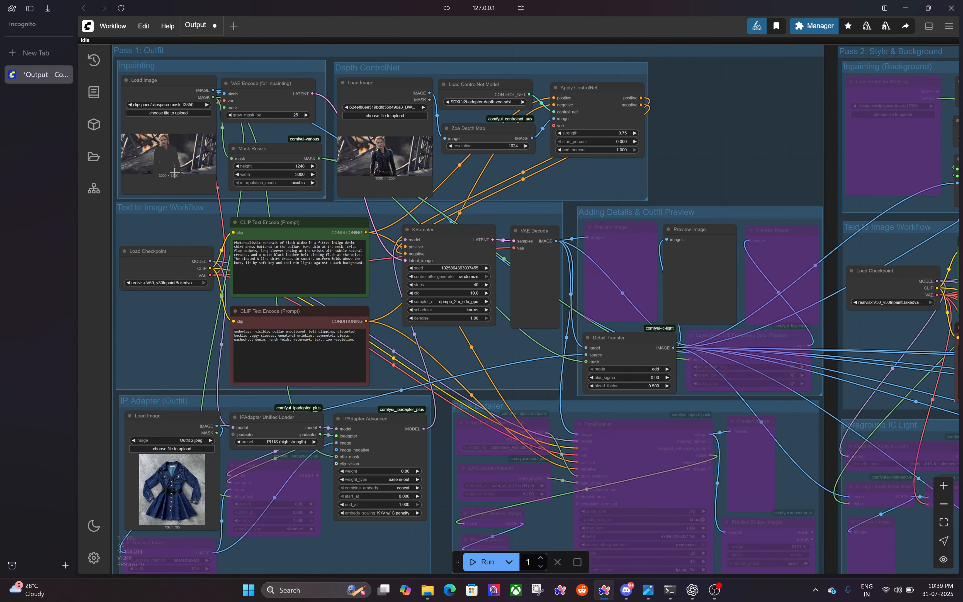
left_click_drag(697, 153, 737, 226)
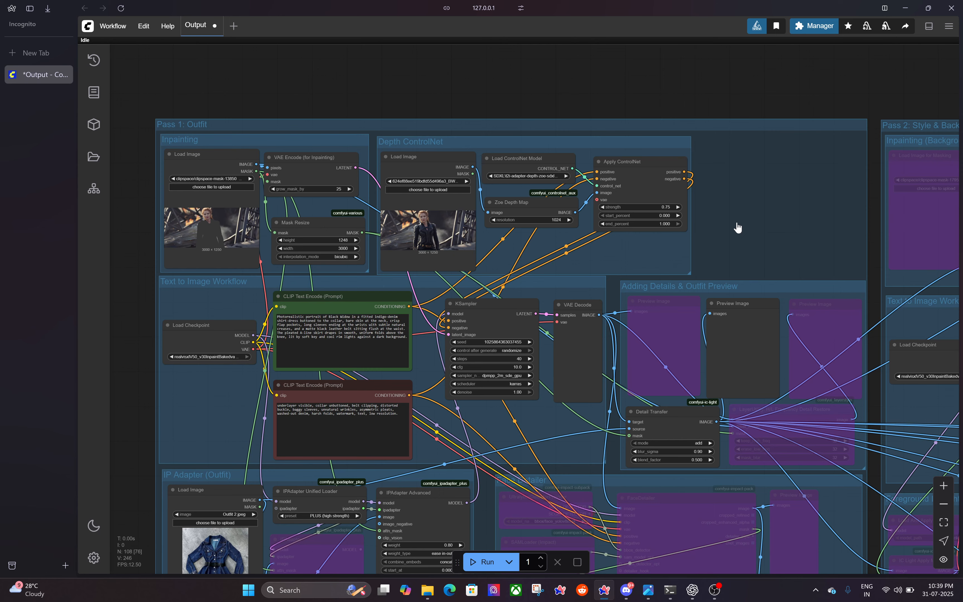
scroll(738, 227, "up", 4)
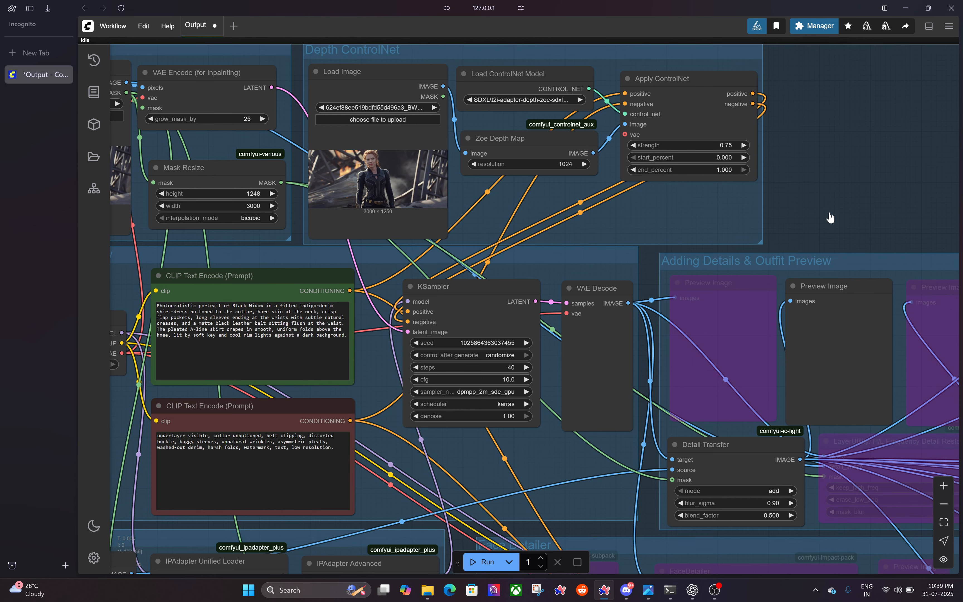
left_click_drag(830, 217, 920, 234)
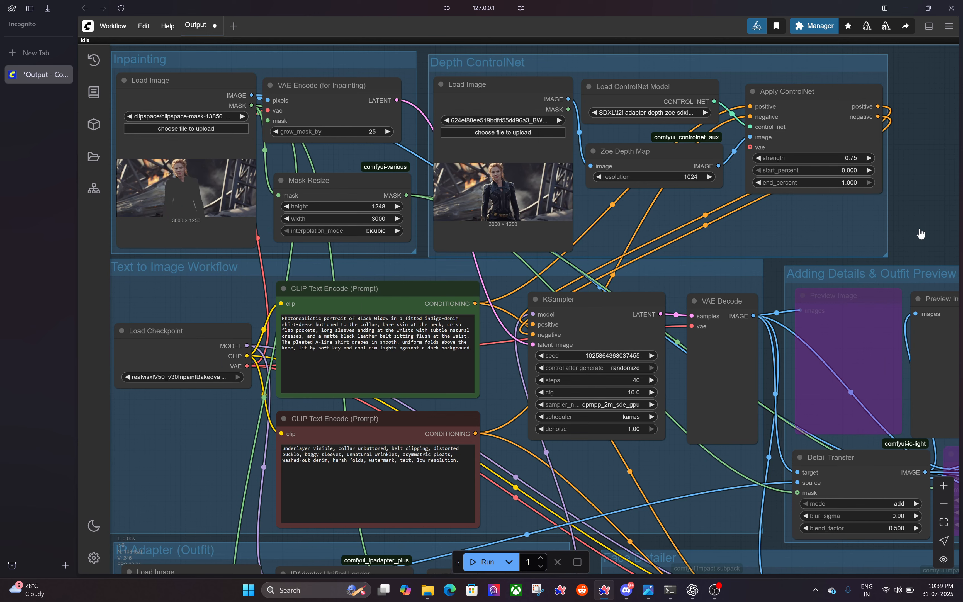
left_click_drag(920, 234, 918, 232)
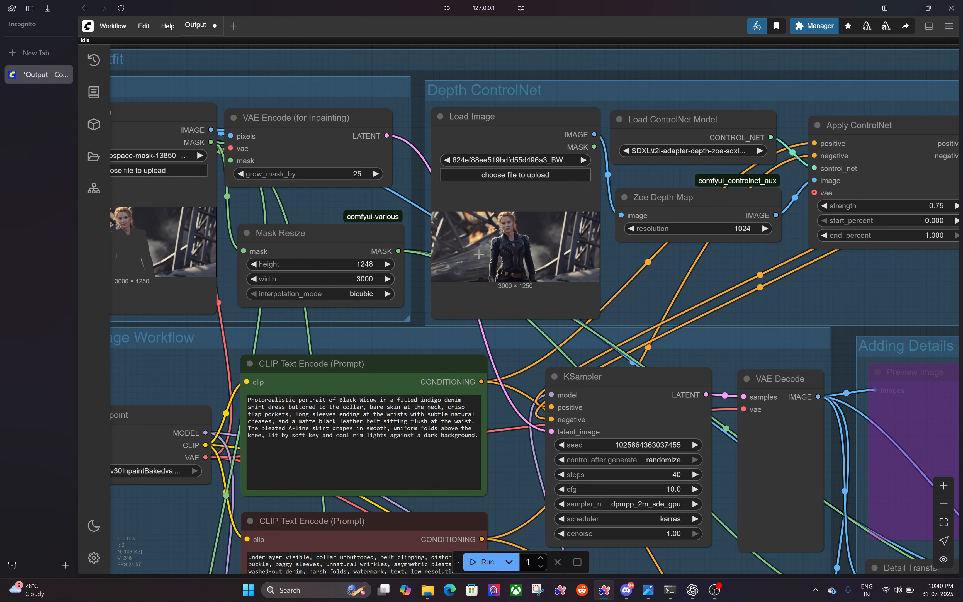
scroll(479, 254, "up", 8)
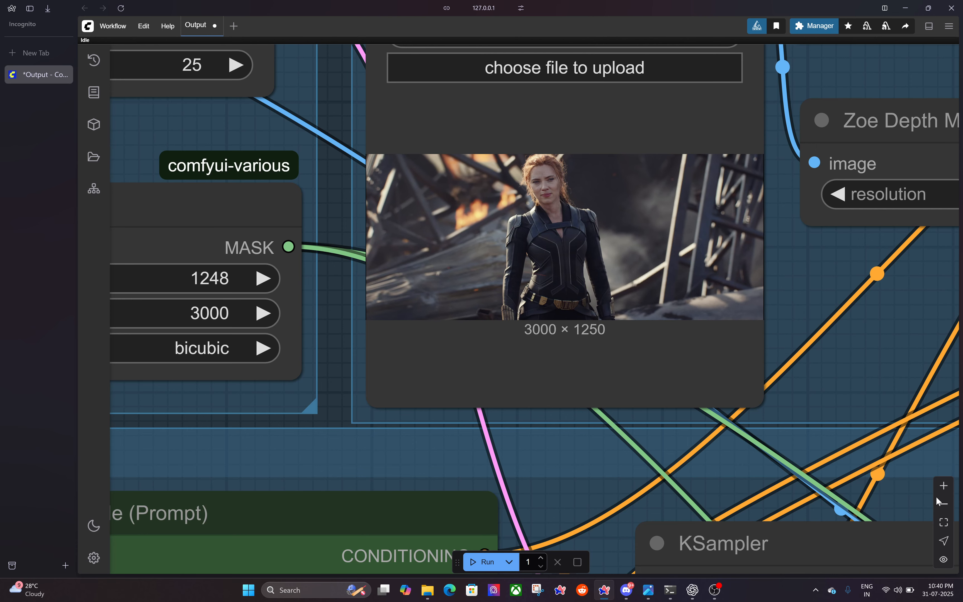
Examine the Inpainting section's masked image, VAE Encode and Mask Resize nodes alongside the Depth ControlNet nodes.
left_click(945, 512)
left_click(944, 506)
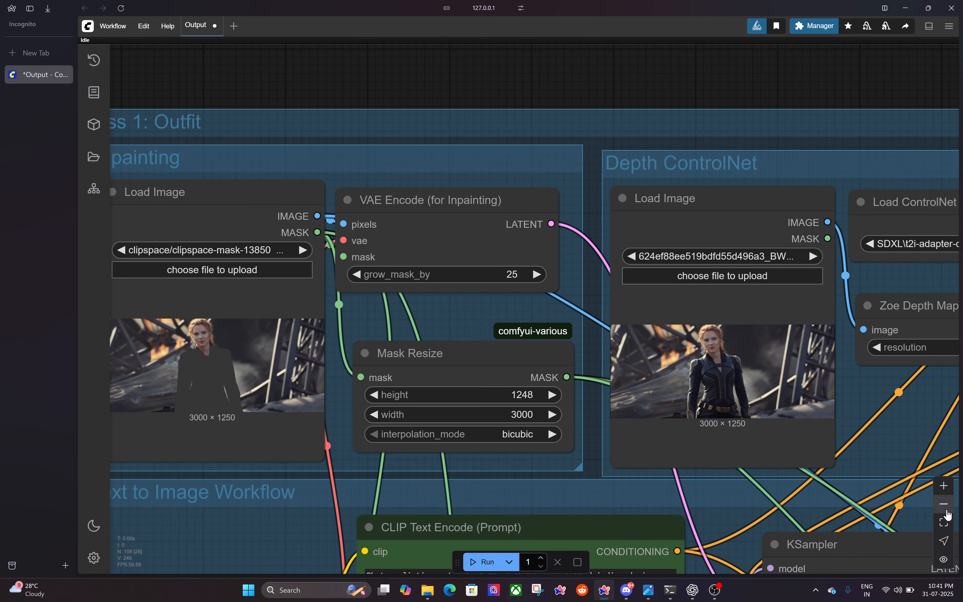
left_click(946, 509)
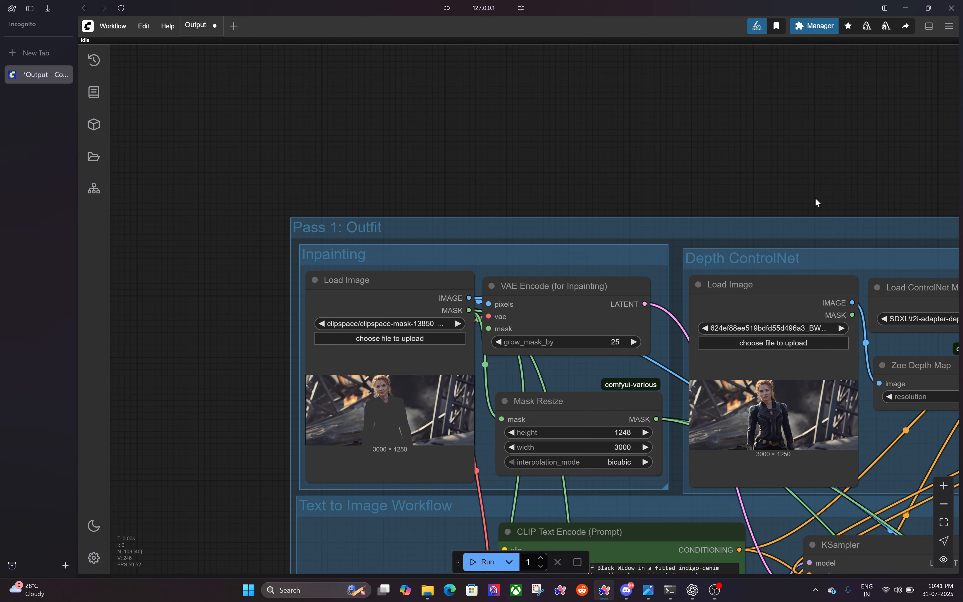
scroll(818, 203, "down", 5)
scroll(818, 203, "right", 5)
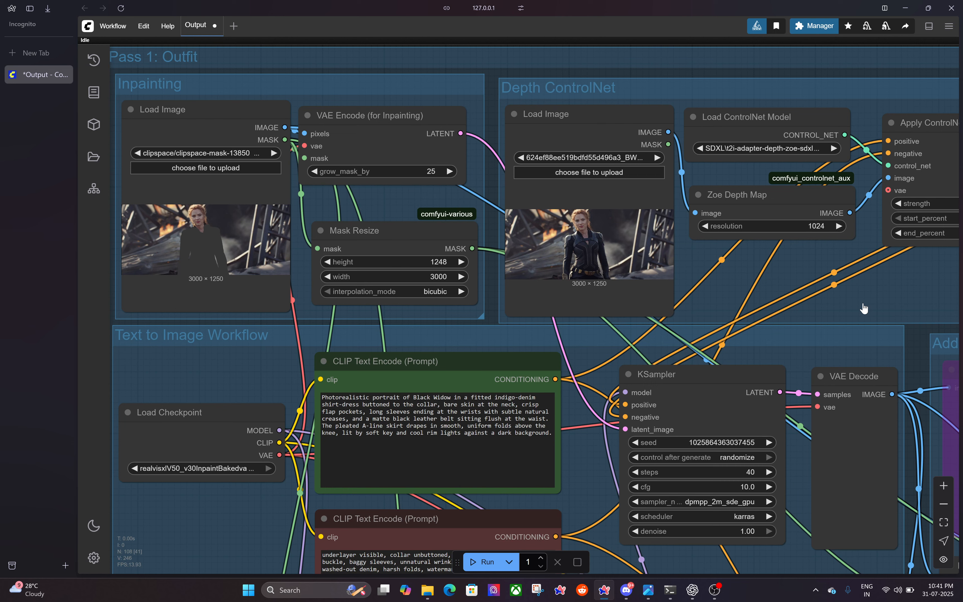
scroll(606, 84, "down", 1)
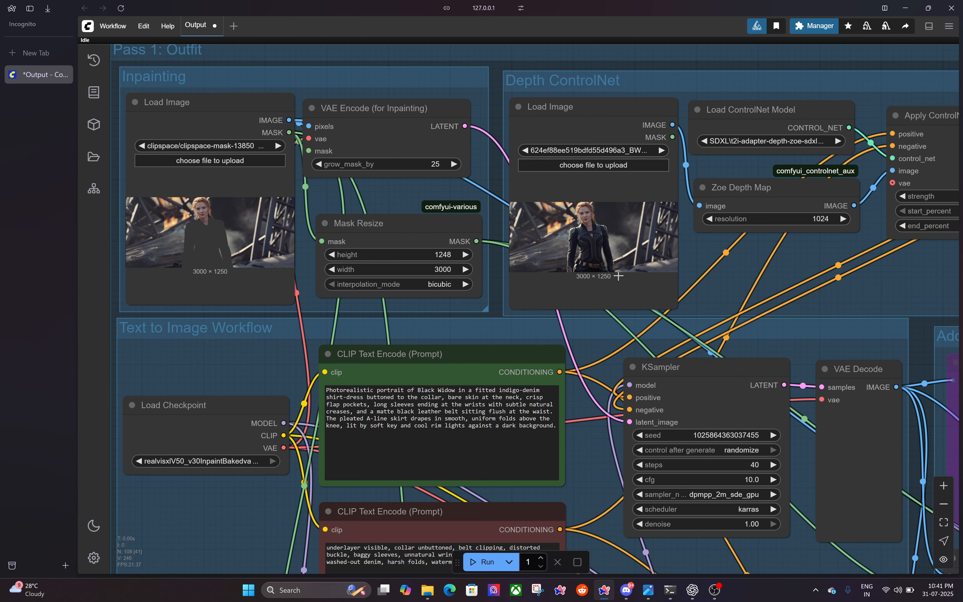
left_click(944, 505)
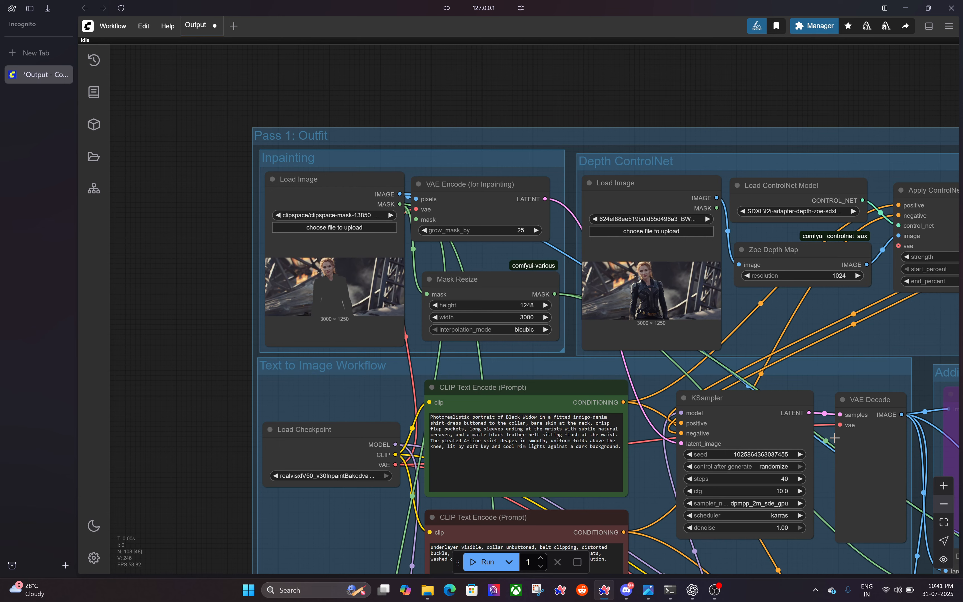
Examine the Pass 1 prompts and KSampler settings, plus the outfit image and adapter nodes in the IP Adapter (Outfit) section.
left_click_drag(281, 375, 171, 218)
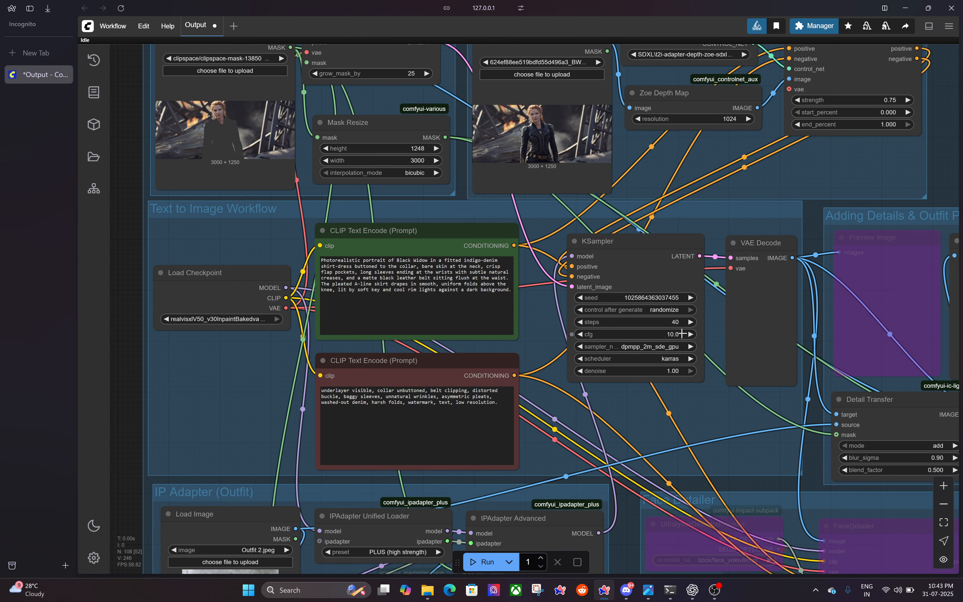
scroll(421, 156, "down", 4)
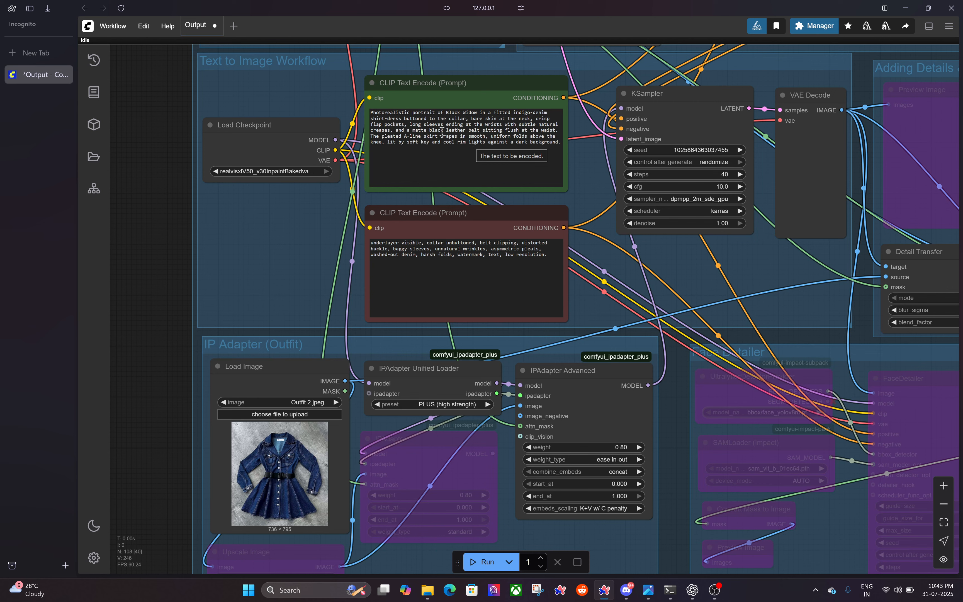
left_click(460, 149)
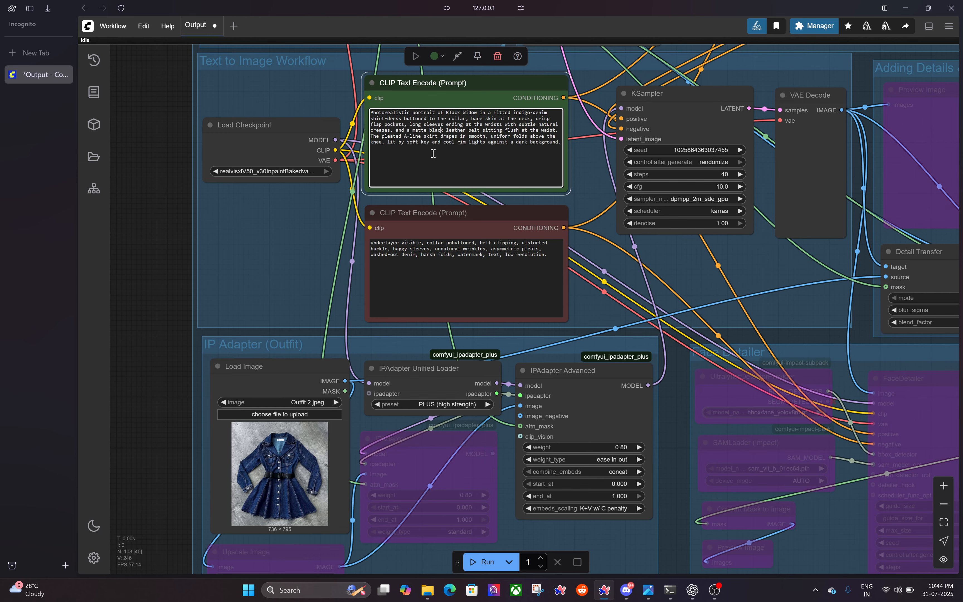
scroll(164, 293, "down", 3)
scroll(164, 294, "down", 1)
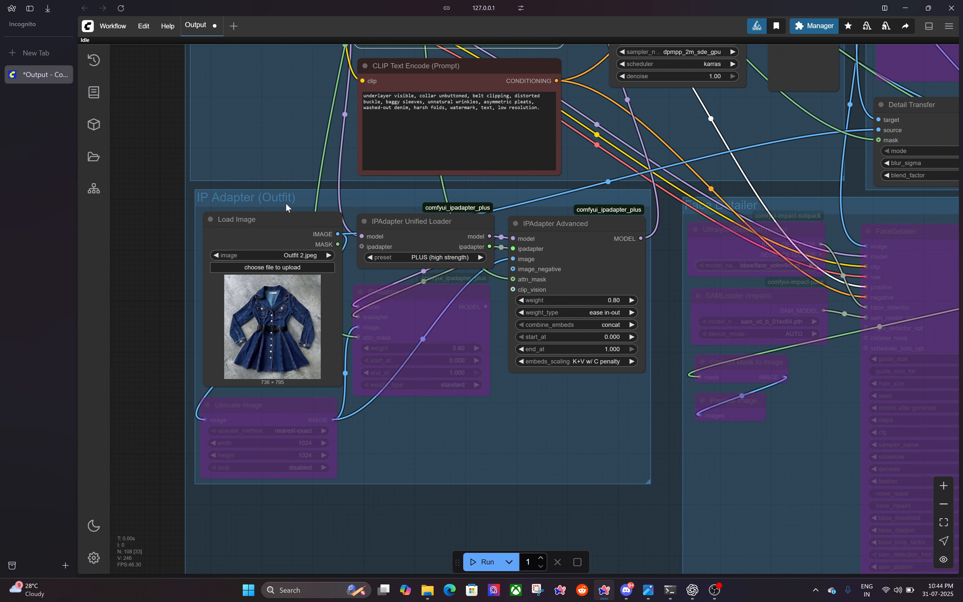
left_click(459, 388)
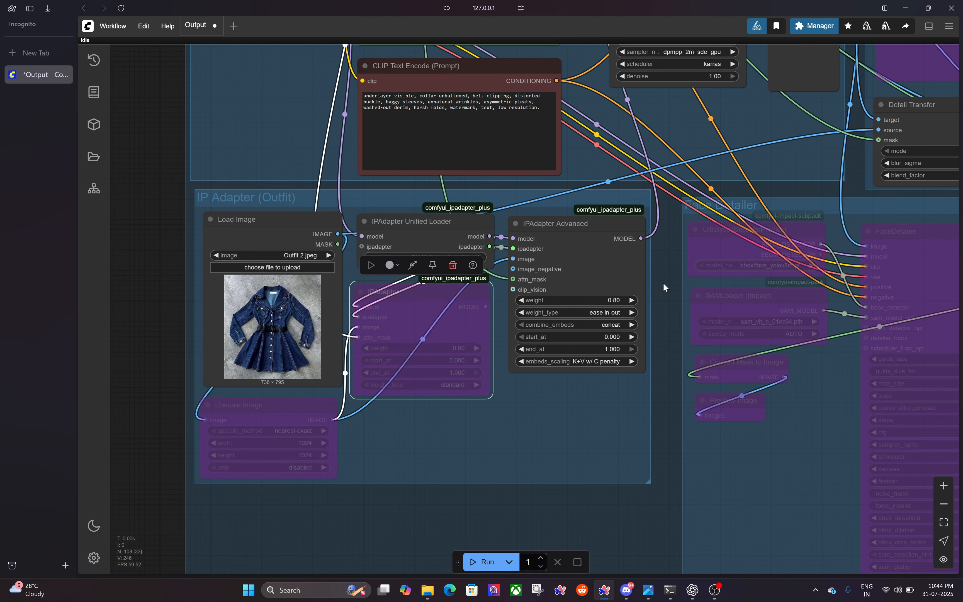
left_click_drag(663, 284, 631, 328)
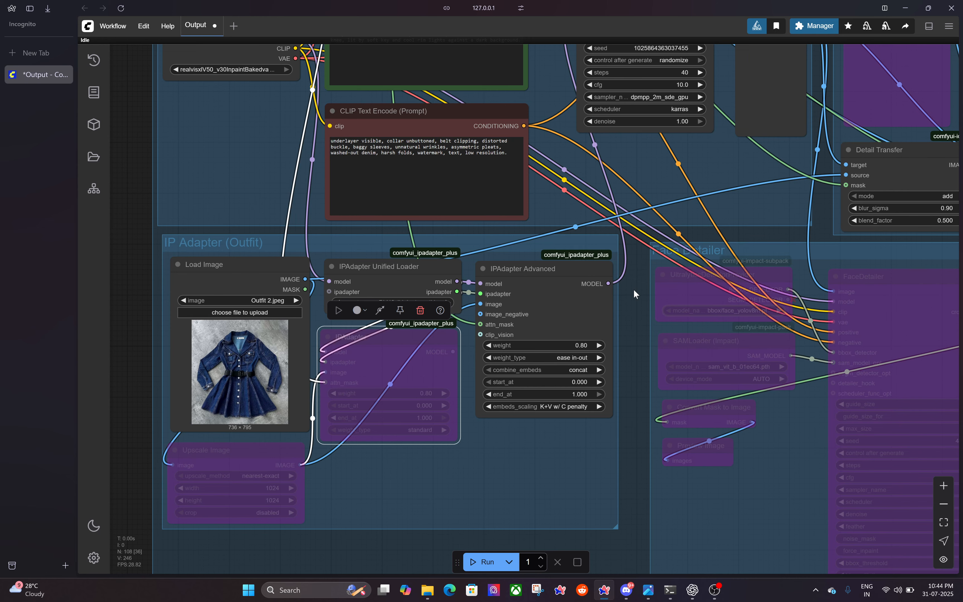
Examine the Detail Transfer and preview nodes in Adding Details & Outfit Preview, together with the bypassed Face Detailer section.
left_click_drag(717, 162, 283, 272)
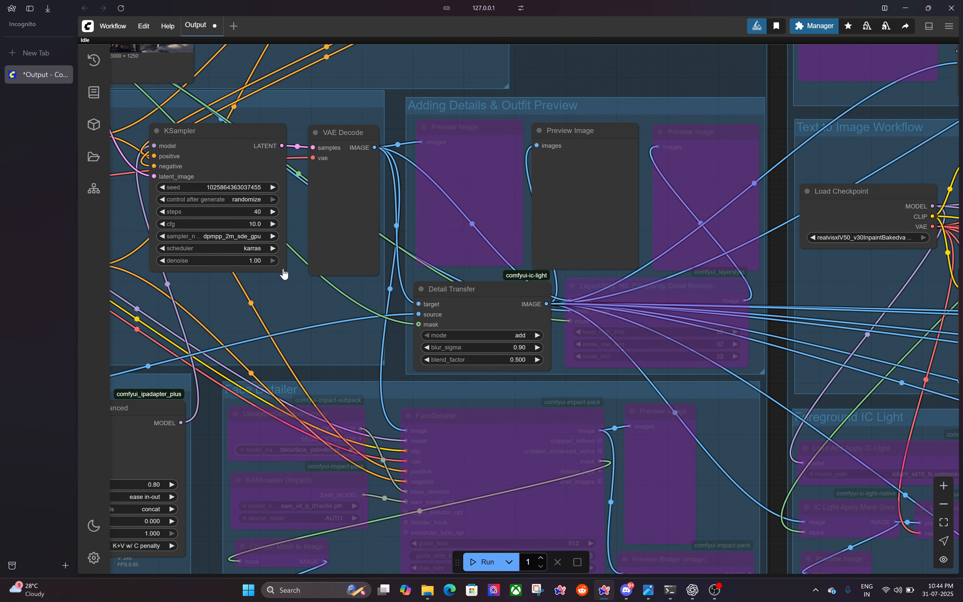
scroll(566, 339, "down", 3)
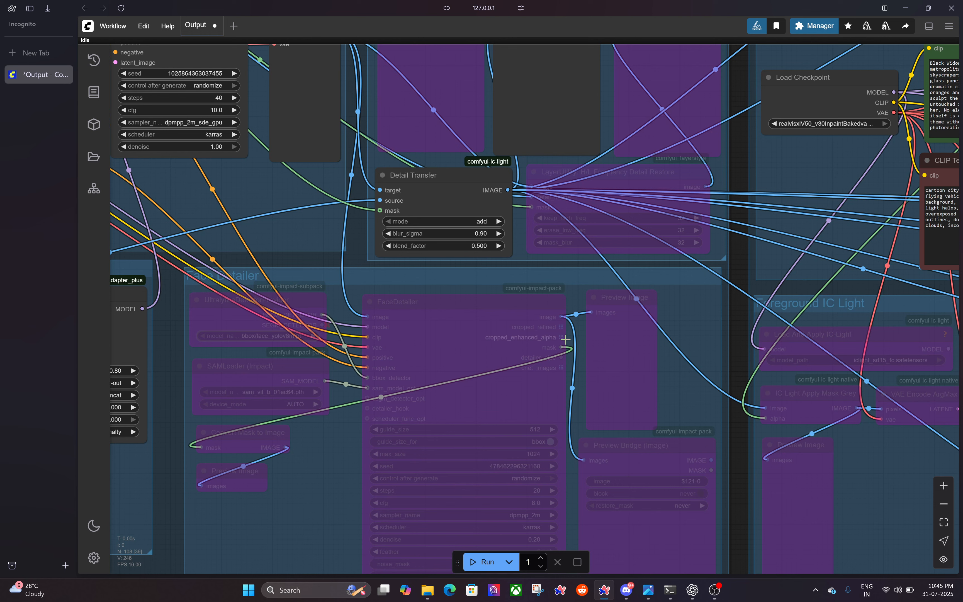
left_click_drag(518, 246, 386, 381)
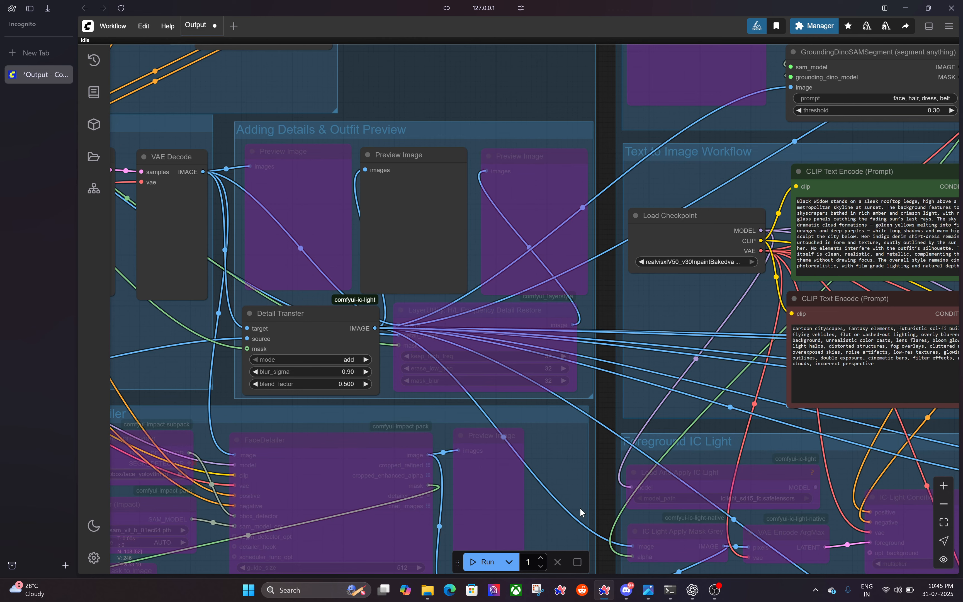
scroll(580, 508, "down", 5)
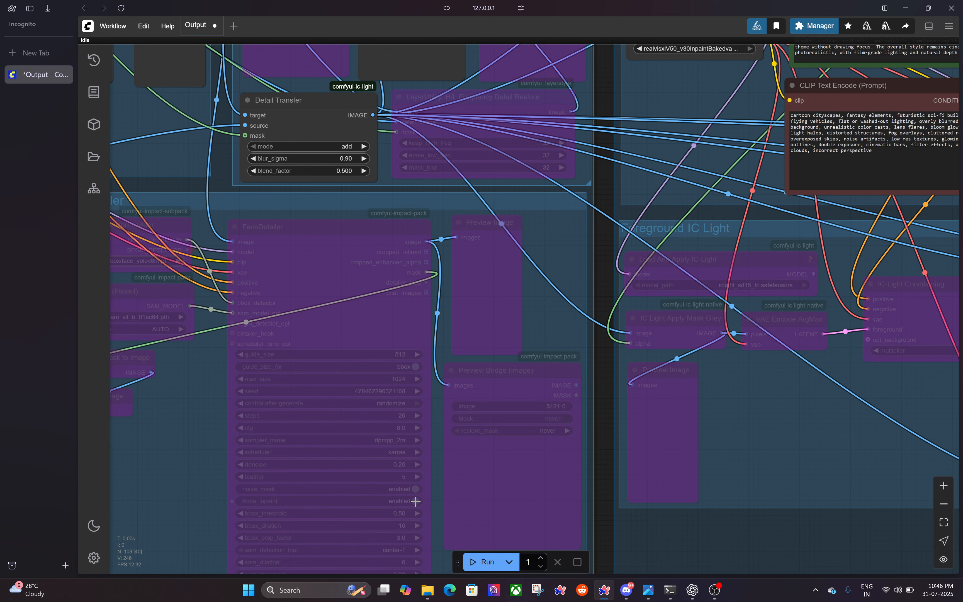
scroll(468, 497, "up", 5)
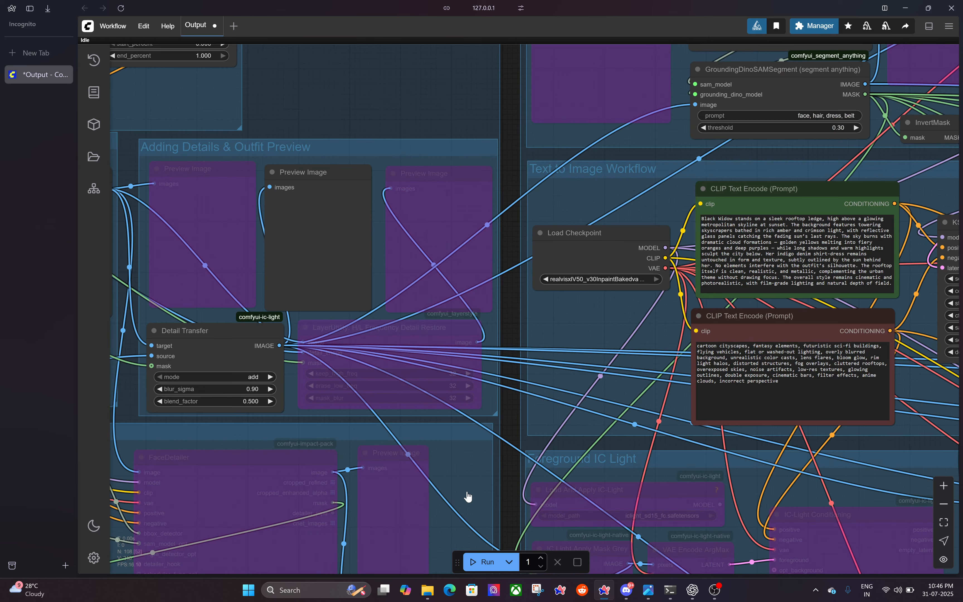
left_click_drag(468, 498, 432, 508)
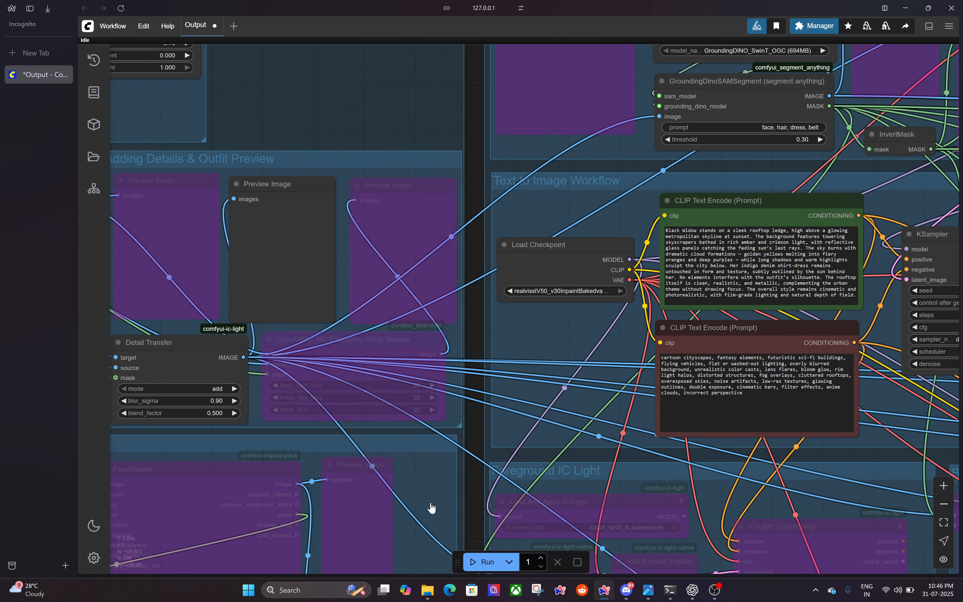
left_click_drag(432, 508, 597, 539)
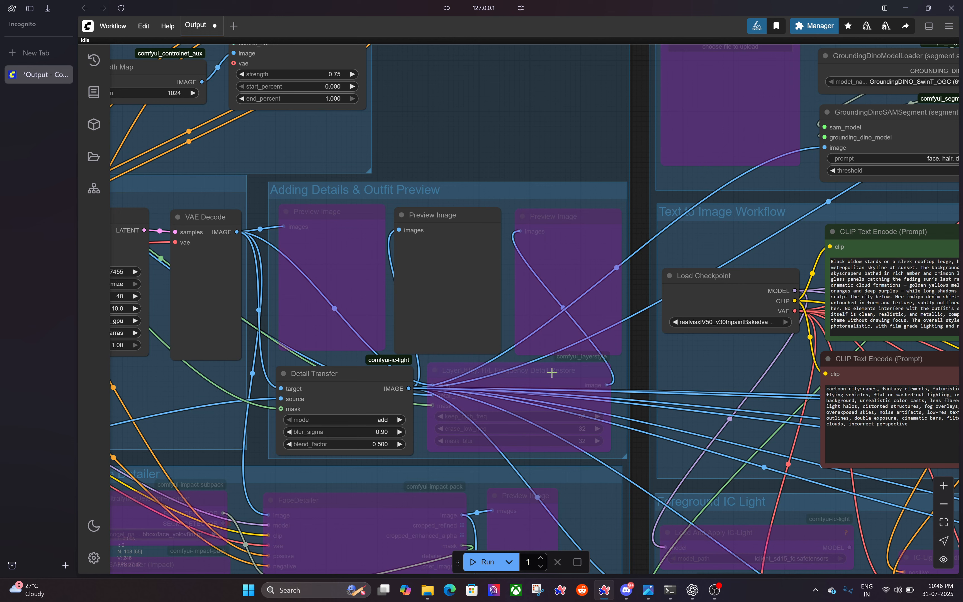
left_click(552, 372)
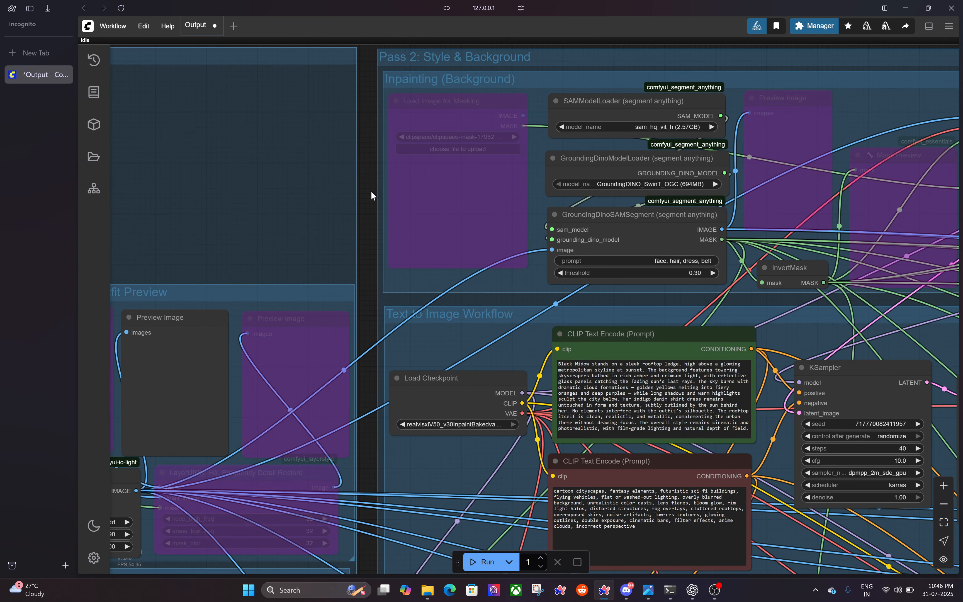
Examine Pass 2's Inpainting (Background) segmentation and mask nodes, plus the background image and adapter nodes in IP Adapter (Style).
left_click_drag(371, 195, 150, 191)
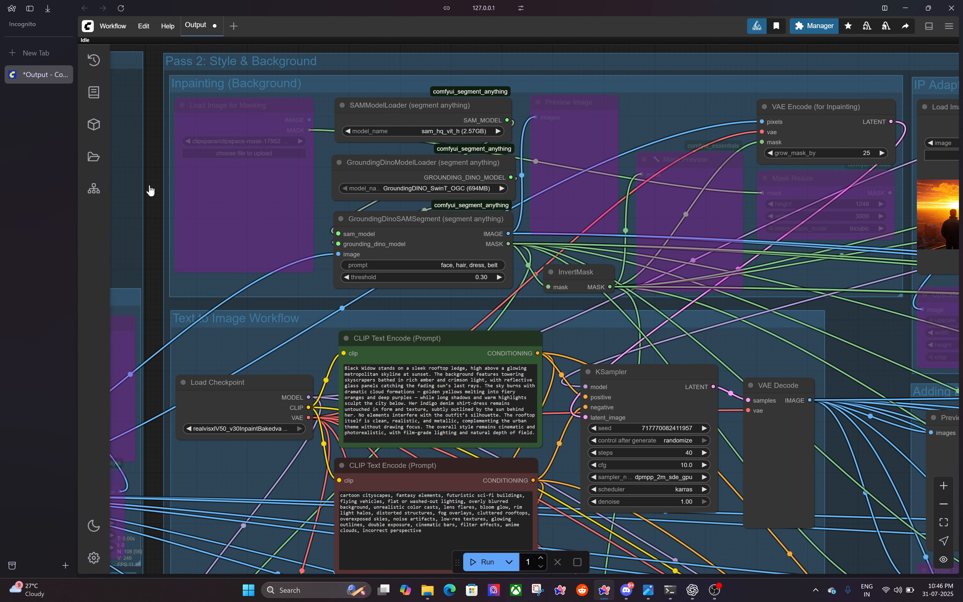
left_click_drag(151, 191, 115, 192)
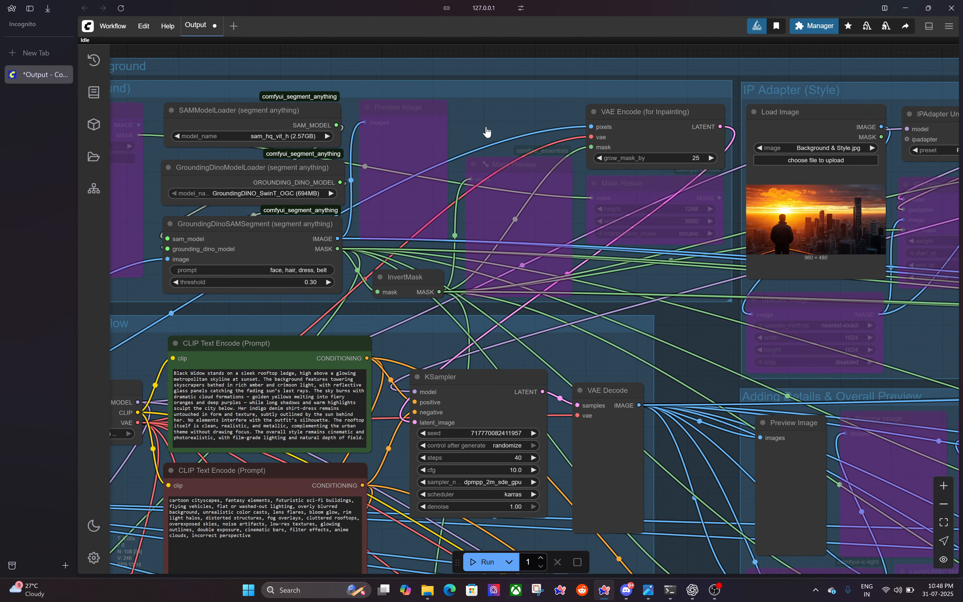
left_click_drag(487, 131, 405, 133)
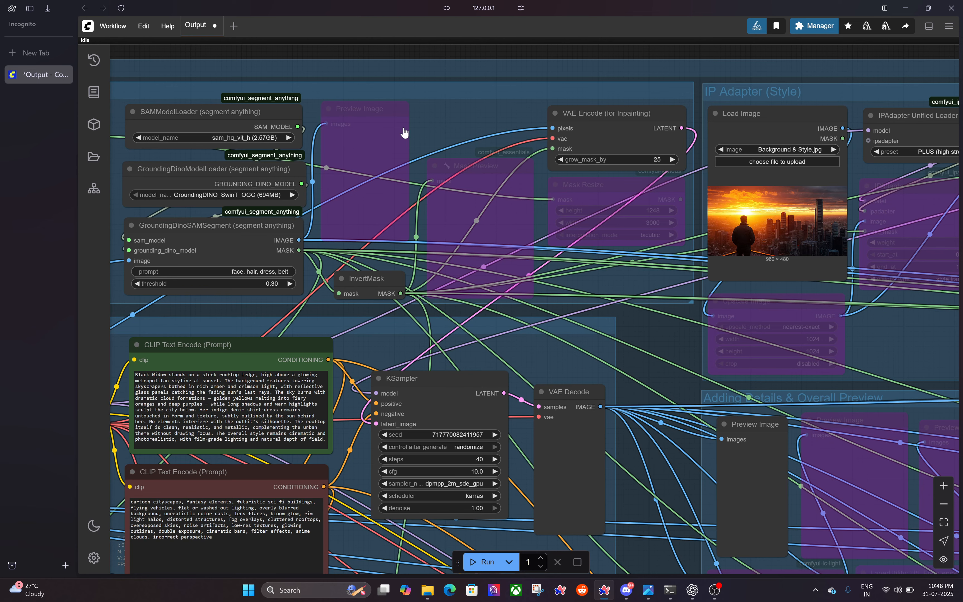
left_click_drag(772, 241, 648, 245)
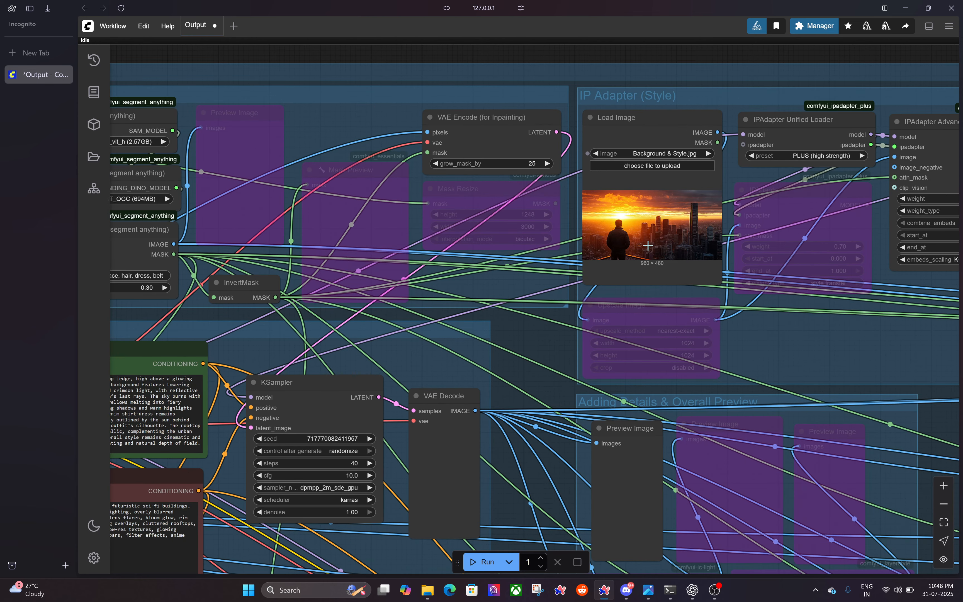
left_click_drag(771, 341, 623, 336)
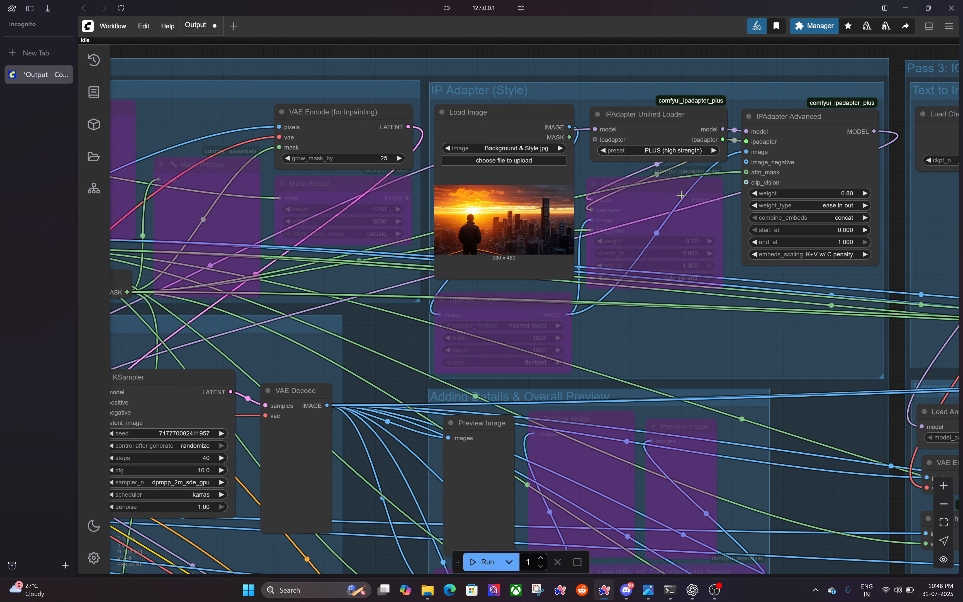
left_click(681, 195)
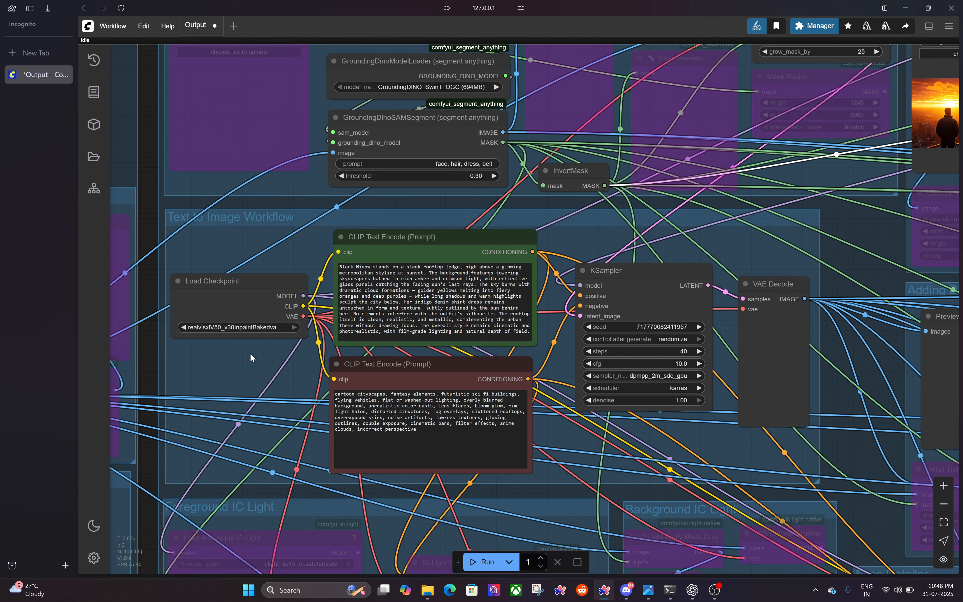
Examine the checkpoint, positive and negative prompts, and KSampler settings in Pass 2's Text to Image Workflow.
left_click_drag(250, 353, 246, 343)
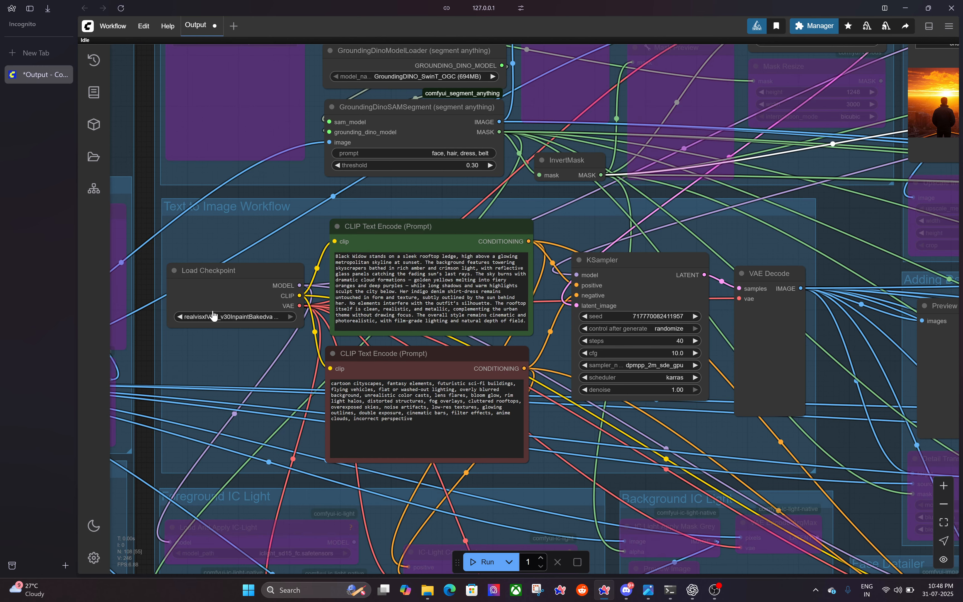
left_click_drag(214, 315, 188, 196)
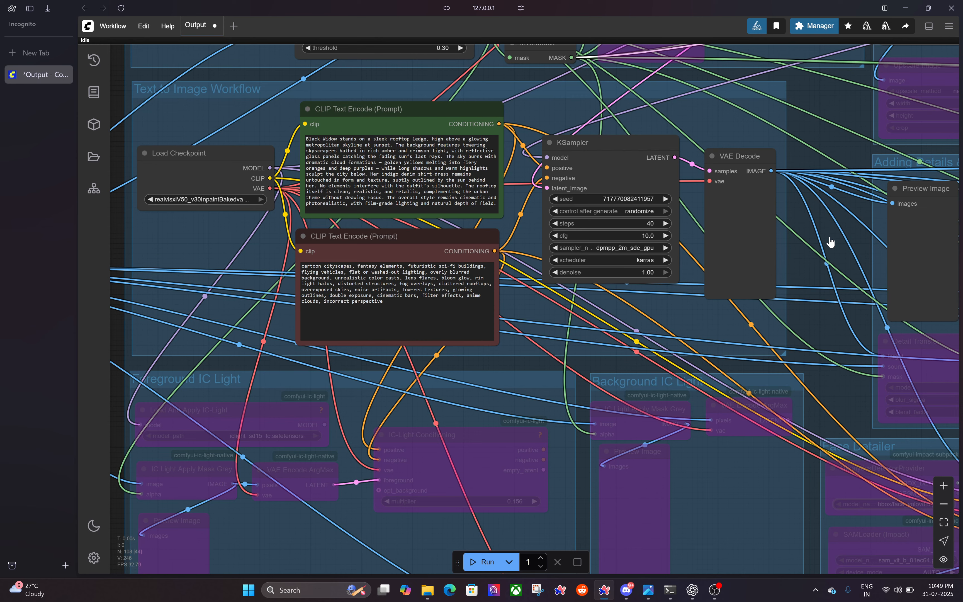
left_click_drag(830, 242, 801, 153)
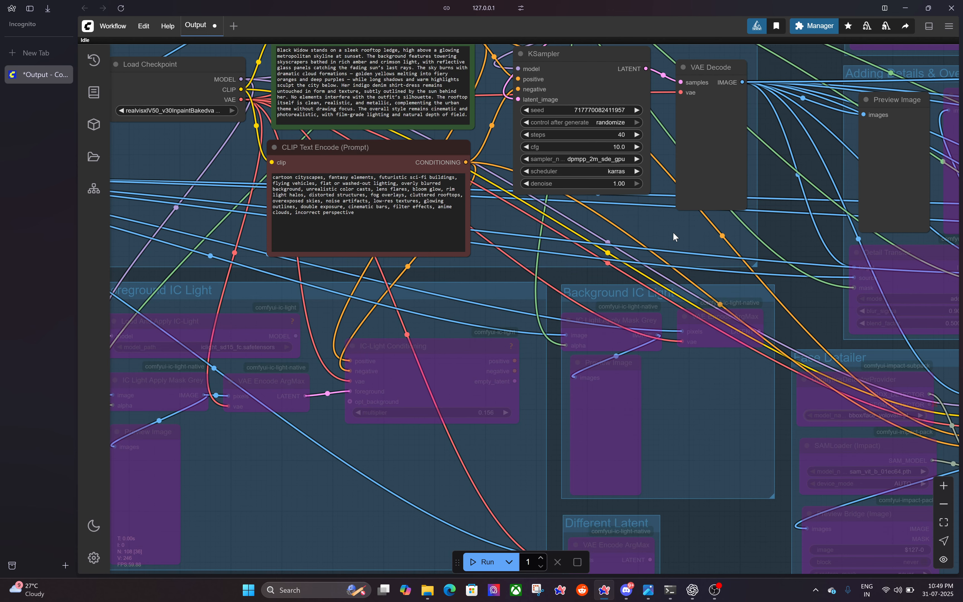
Examine the bypassed Foreground IC Light, Background IC Light and Different Latent groups in Pass 2.
left_click_drag(252, 293, 309, 240)
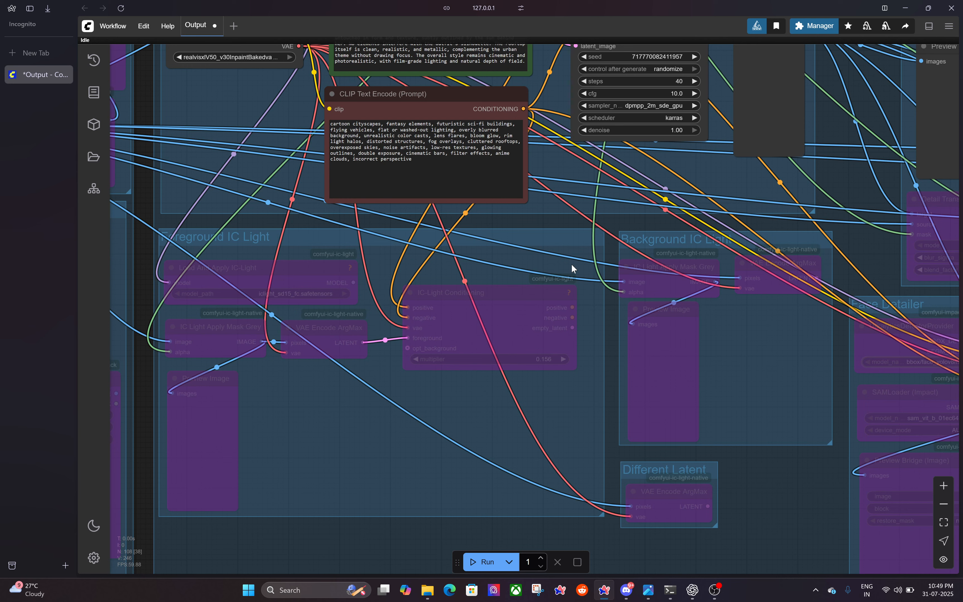
left_click_drag(542, 227, 512, 230)
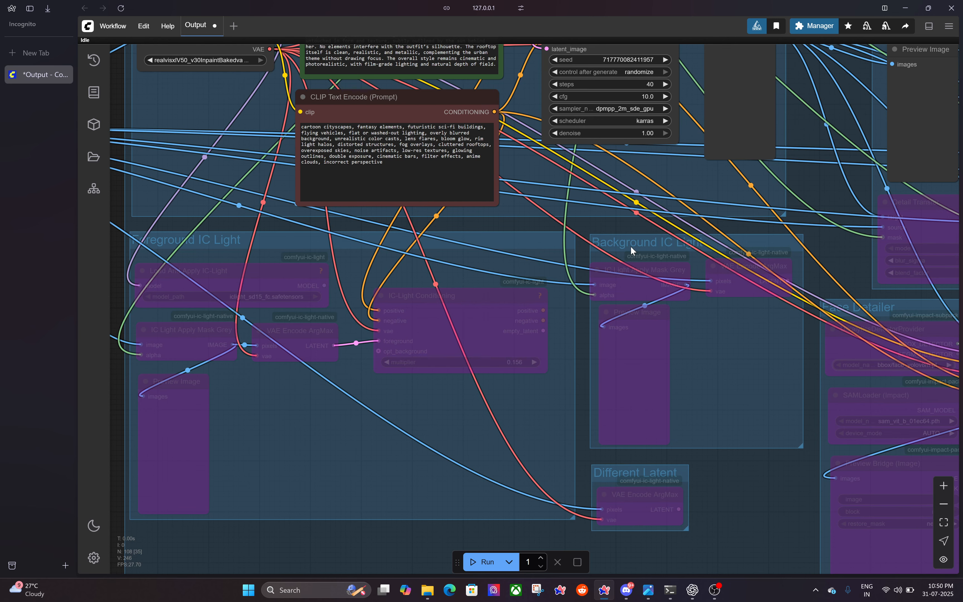
left_click_drag(631, 246, 600, 246)
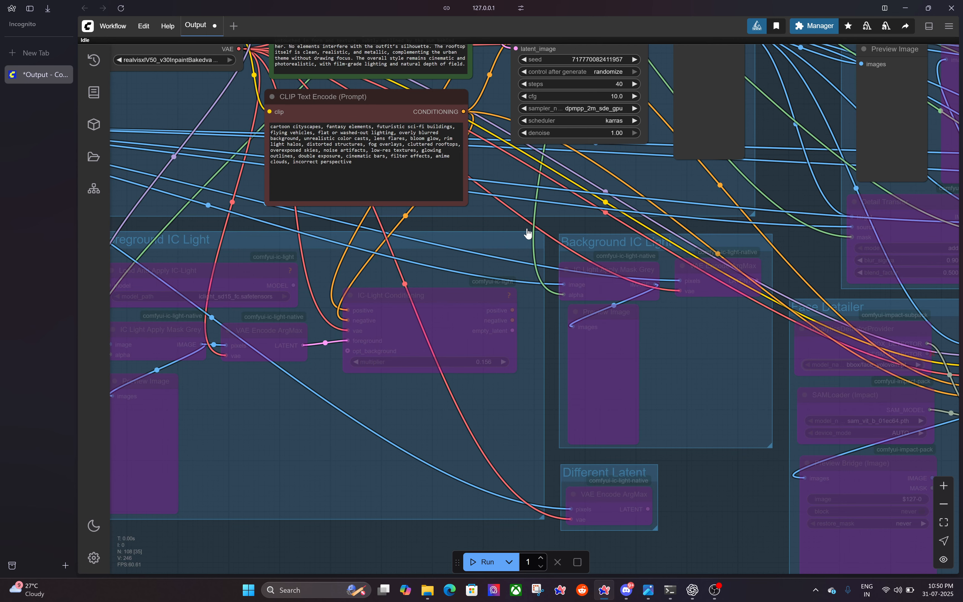
Examine Pass 2's Face Detailer group and the detail nodes in Adding Details & Overall Preview.
left_click_drag(701, 483, 372, 509)
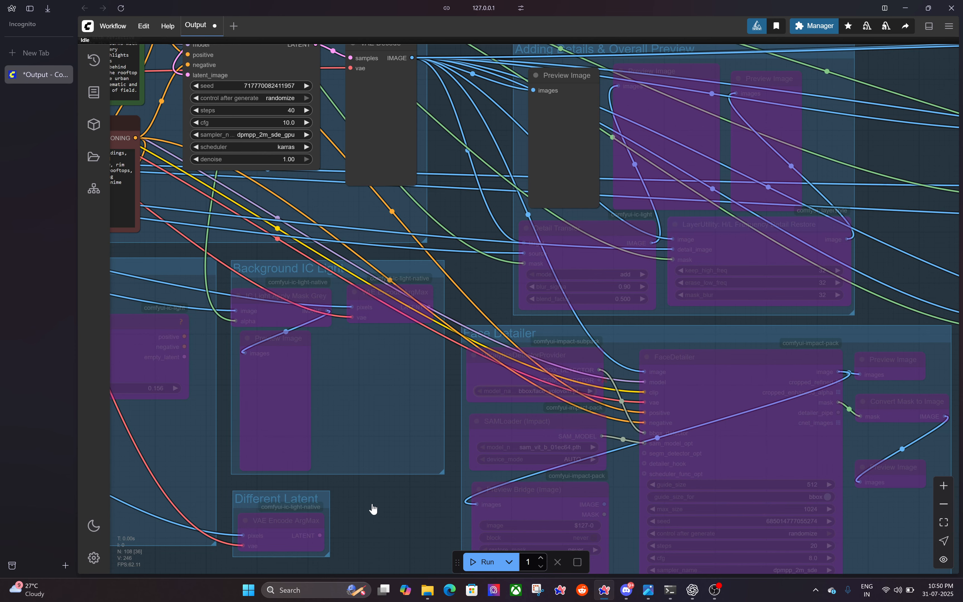
left_click_drag(484, 301, 275, 448)
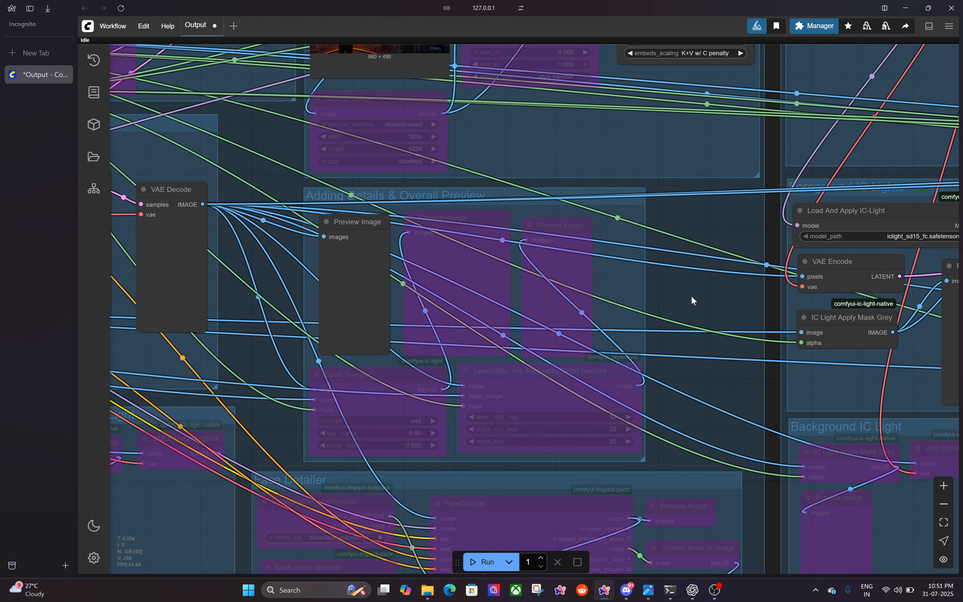
Examine Pass 3's prompts and KSampler settings, along with its Foreground IC Lights groups, including the bypassed opposite one.
scroll(691, 297, "down", 4)
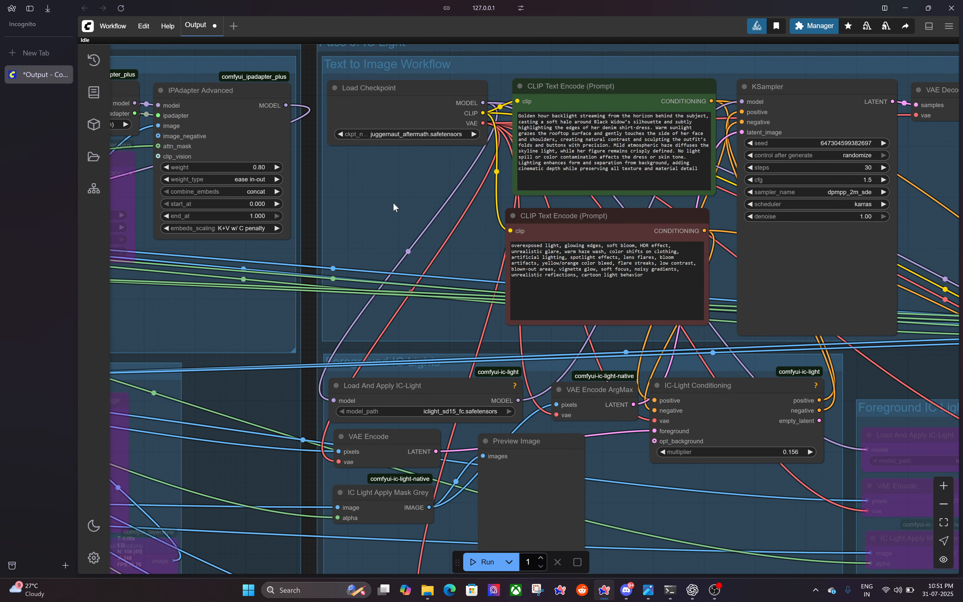
left_click_drag(395, 206, 234, 156)
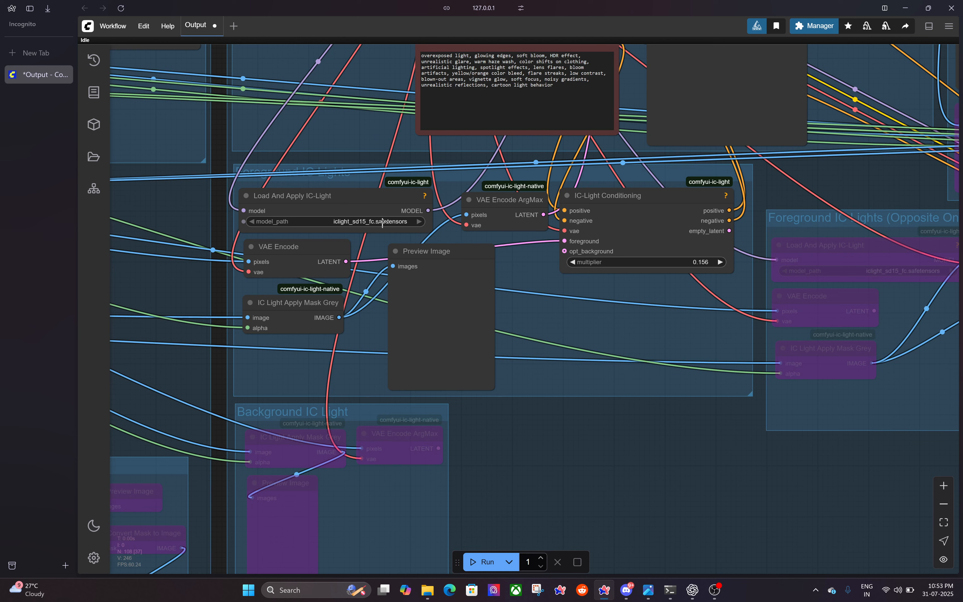
left_click_drag(629, 292, 417, 301)
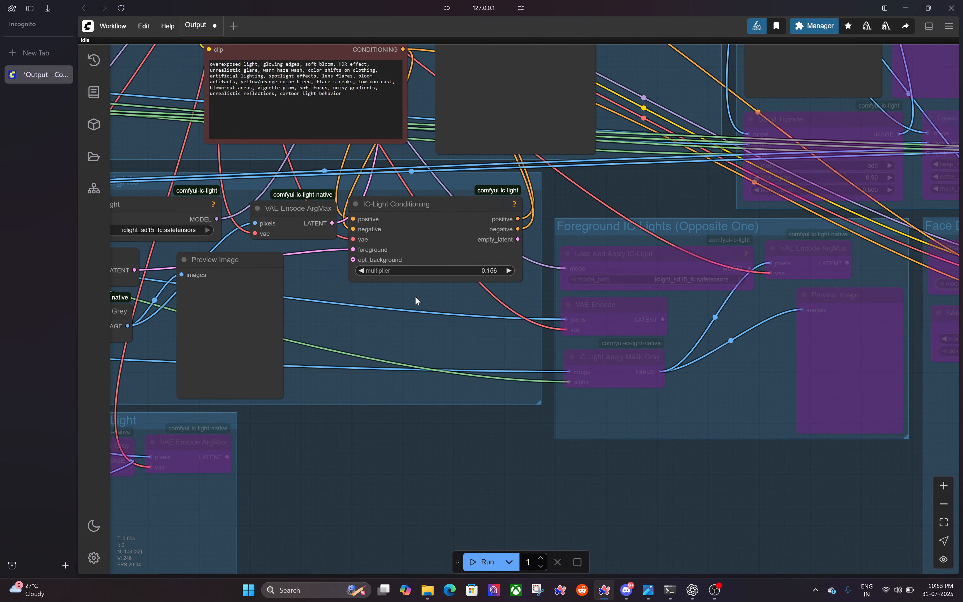
left_click_drag(416, 297, 259, 378)
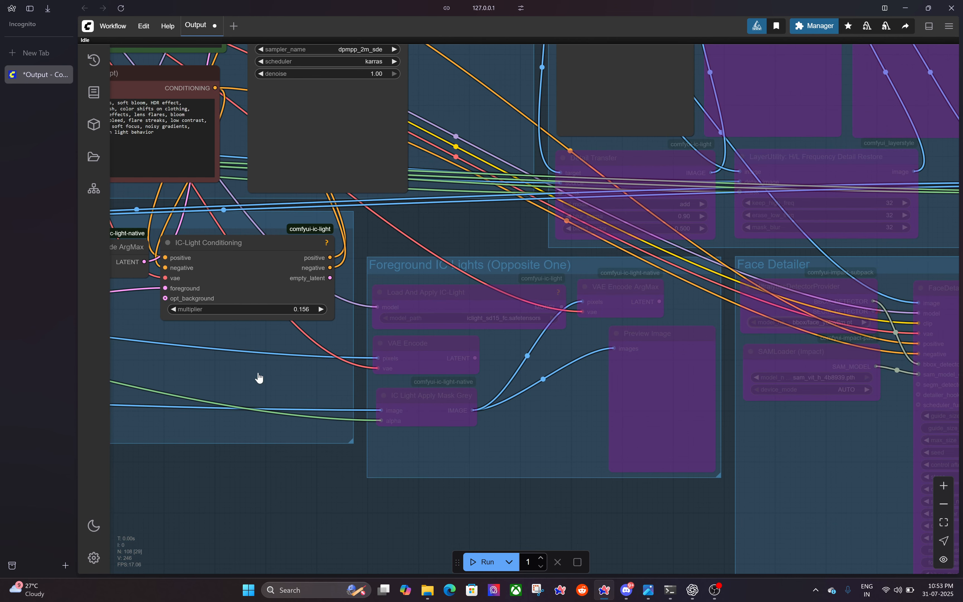
left_click_drag(259, 377, 527, 366)
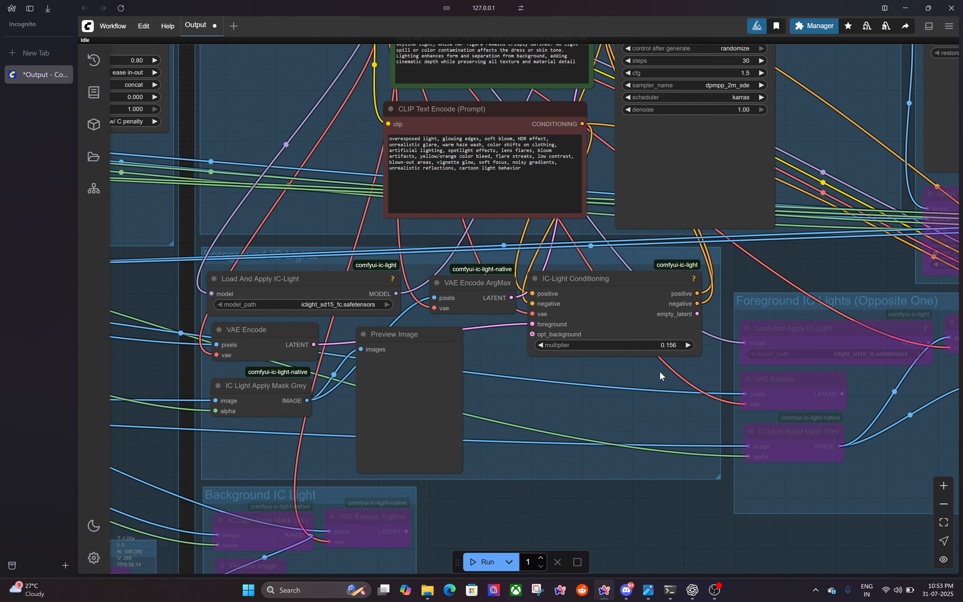
Examine Pass 3's outfit and background detail groups, including their Preview Bridge, Detail Transfer and Frequency Detail Restore nodes.
left_click_drag(872, 102, 502, 128)
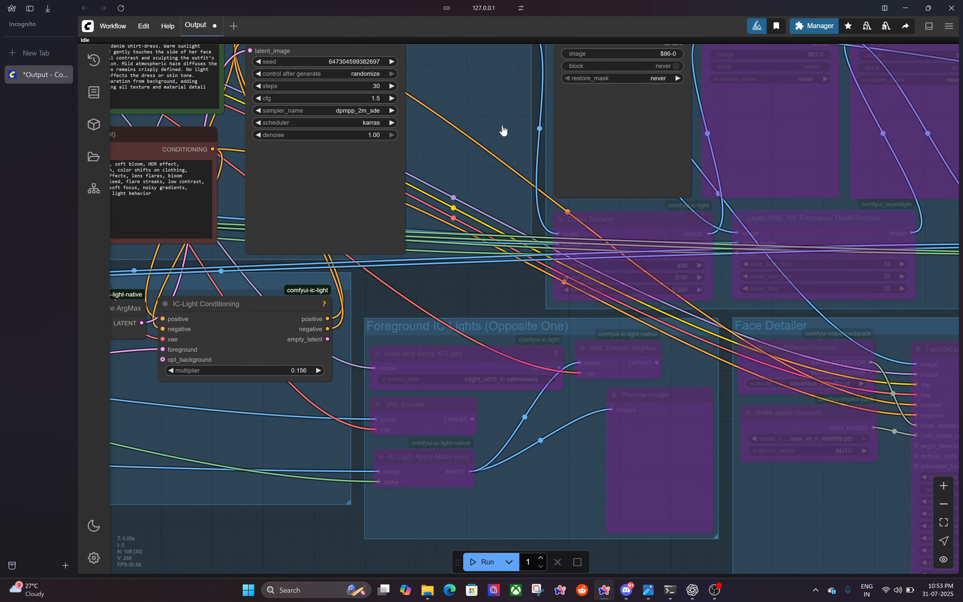
left_click_drag(503, 130, 503, 133)
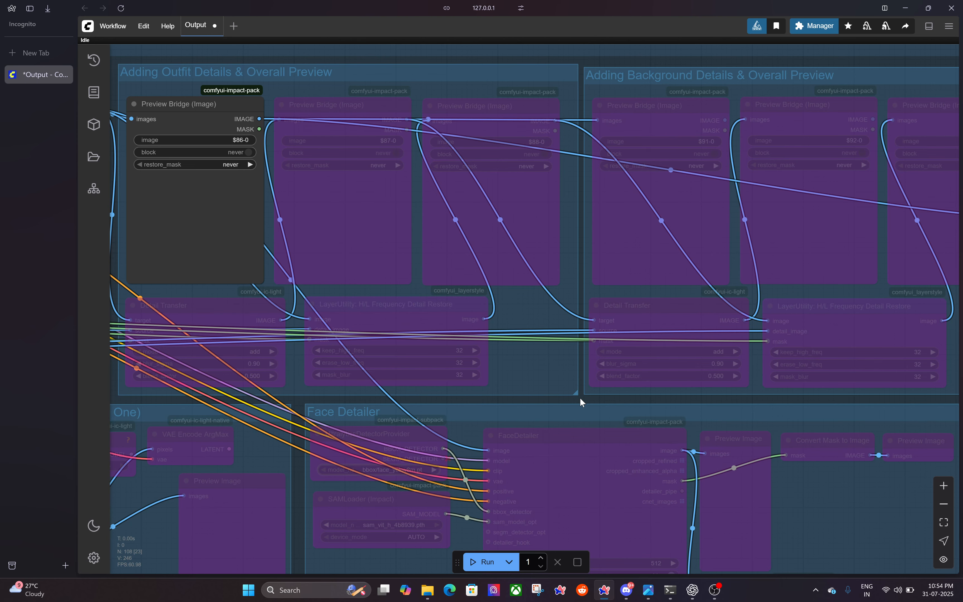
left_click_drag(660, 64, 628, 86)
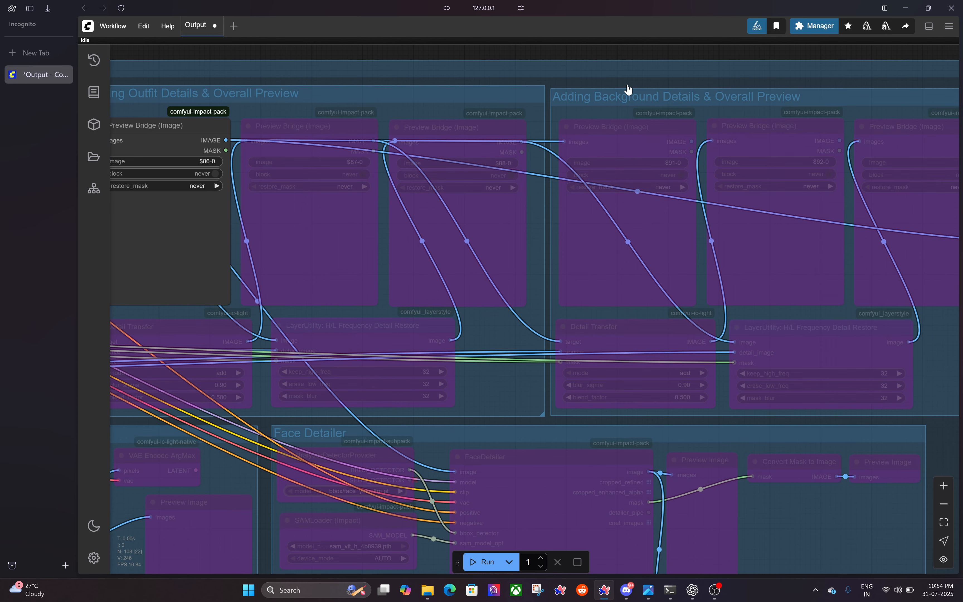
left_click_drag(628, 90, 643, 85)
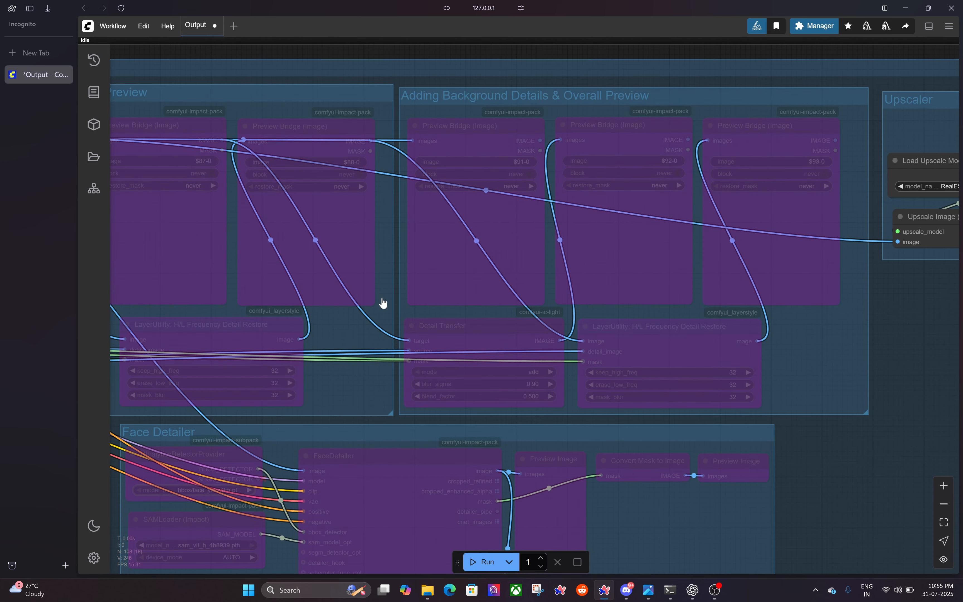
left_click_drag(381, 299, 354, 281)
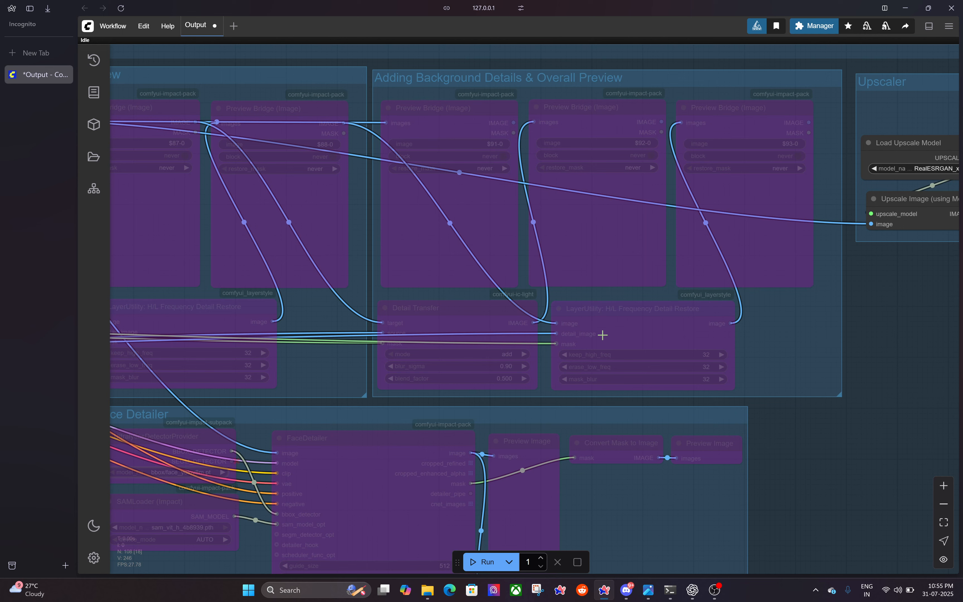
Examine the Upscaler group's model and image nodes, and review the layout of the whole multi-pass workflow.
left_click_drag(927, 255, 665, 289)
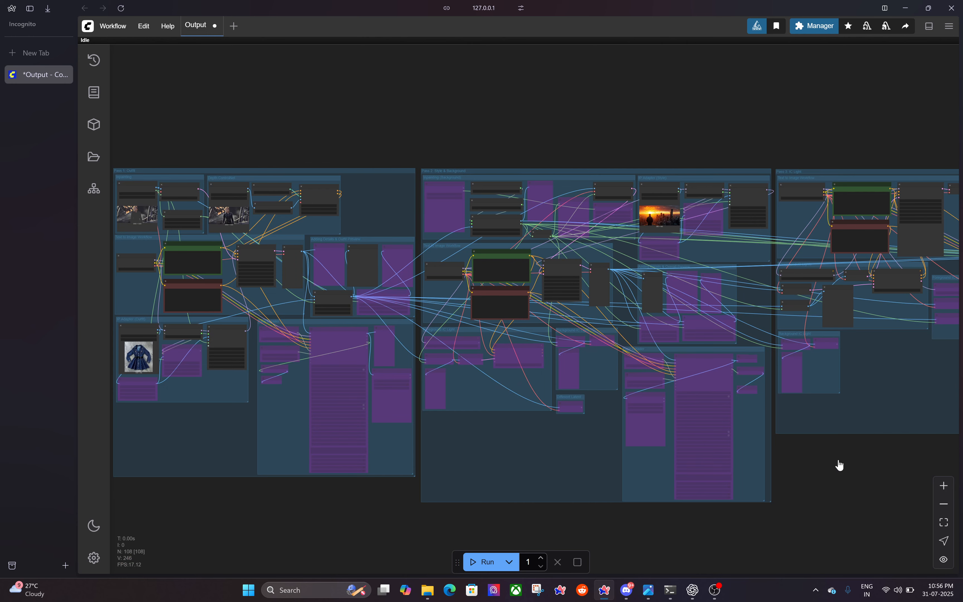
scroll(872, 482, "down", 2)
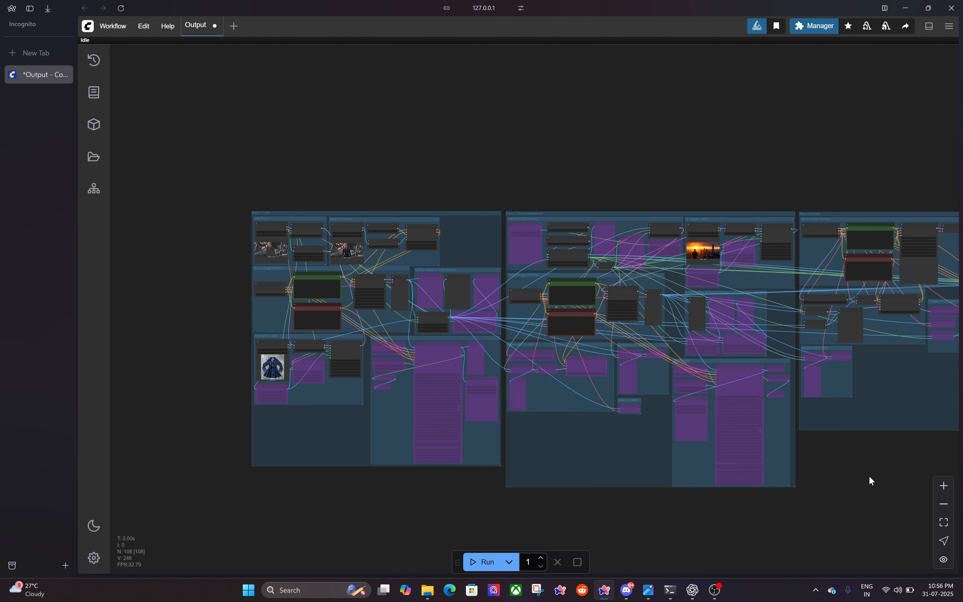